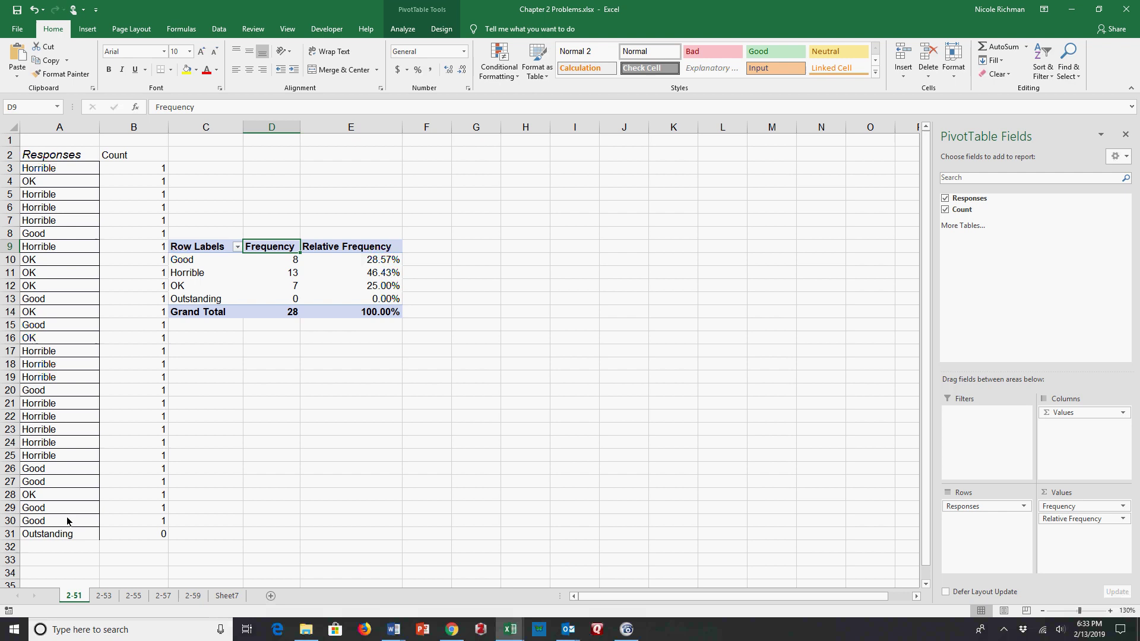
left_click_drag(70, 533, 119, 537)
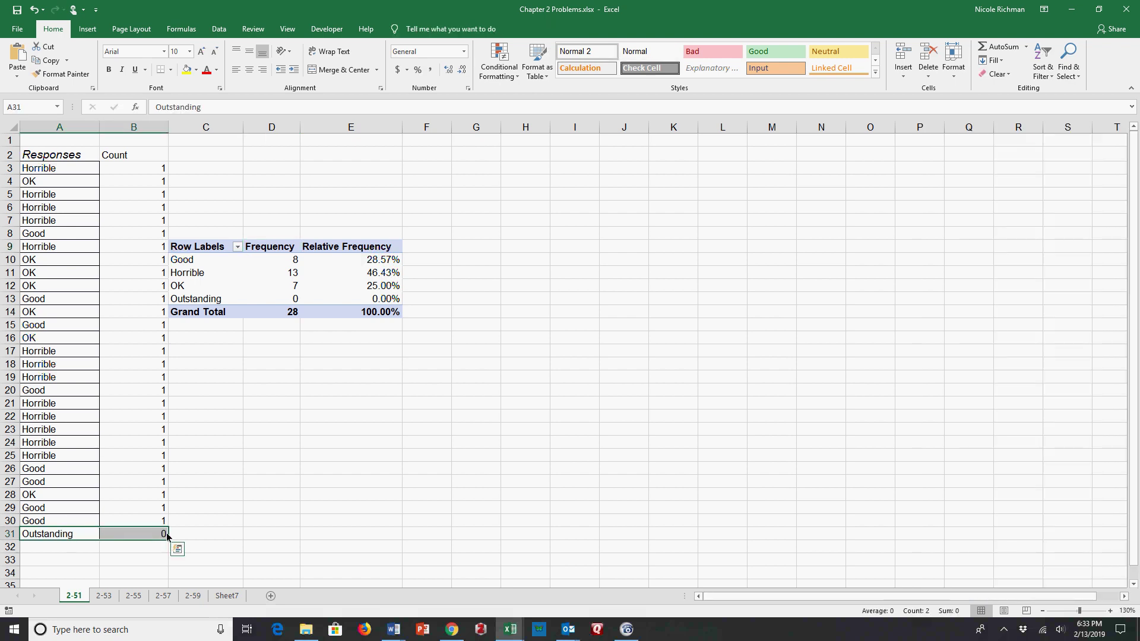
left_click(188, 534)
left_click(213, 325)
left_click(229, 273)
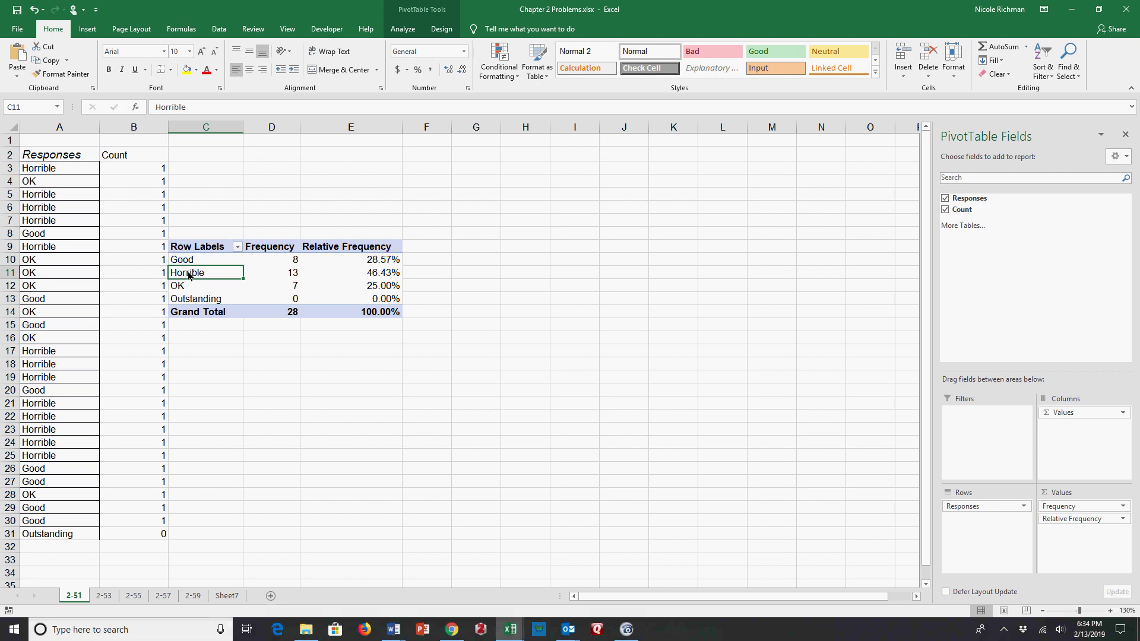
Delete the existing PivotTable beside the Responses and Count data on sheet 2-51
left_click_drag(211, 247, 401, 341)
key("Delete")
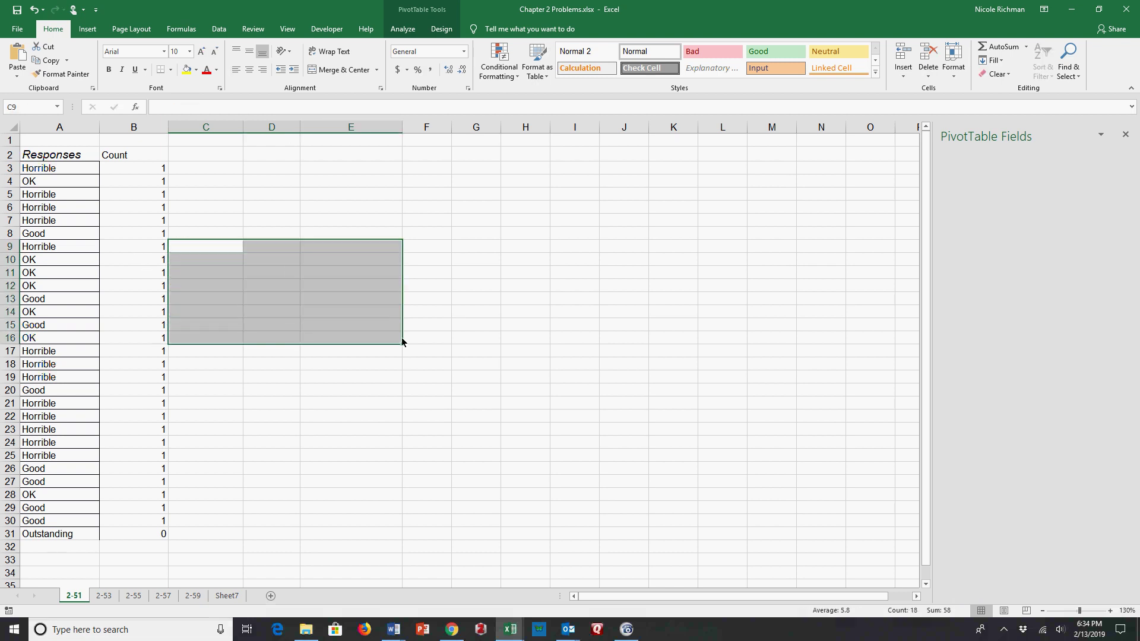
left_click(231, 247)
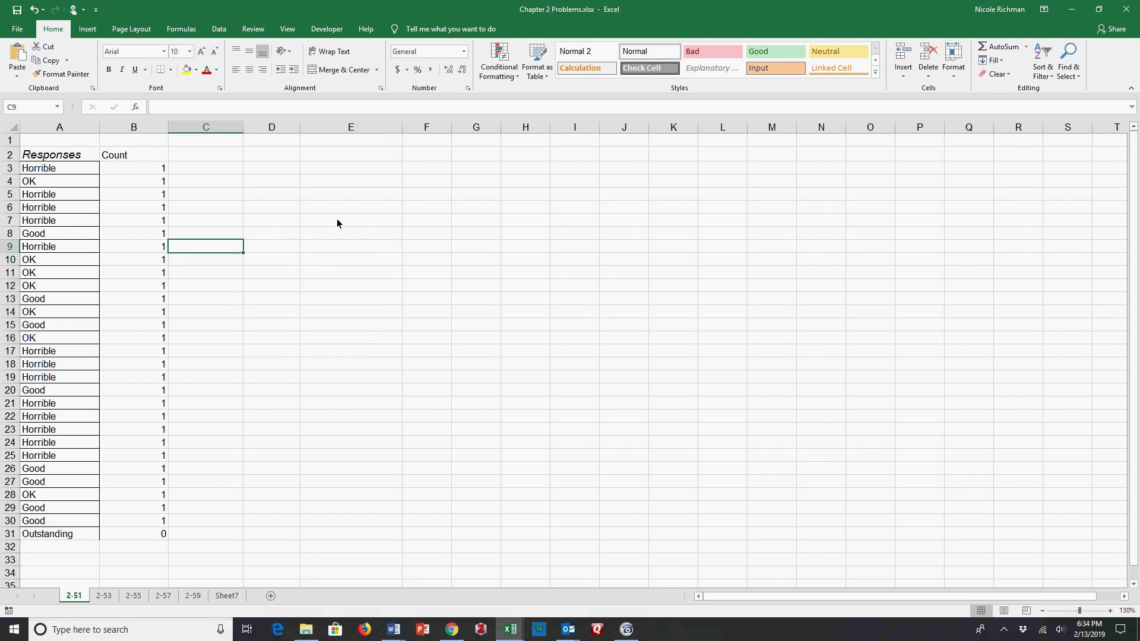
Insert a PivotTable from the range A2:B31 on the existing worksheet, placed at cell E3
left_click(320, 167)
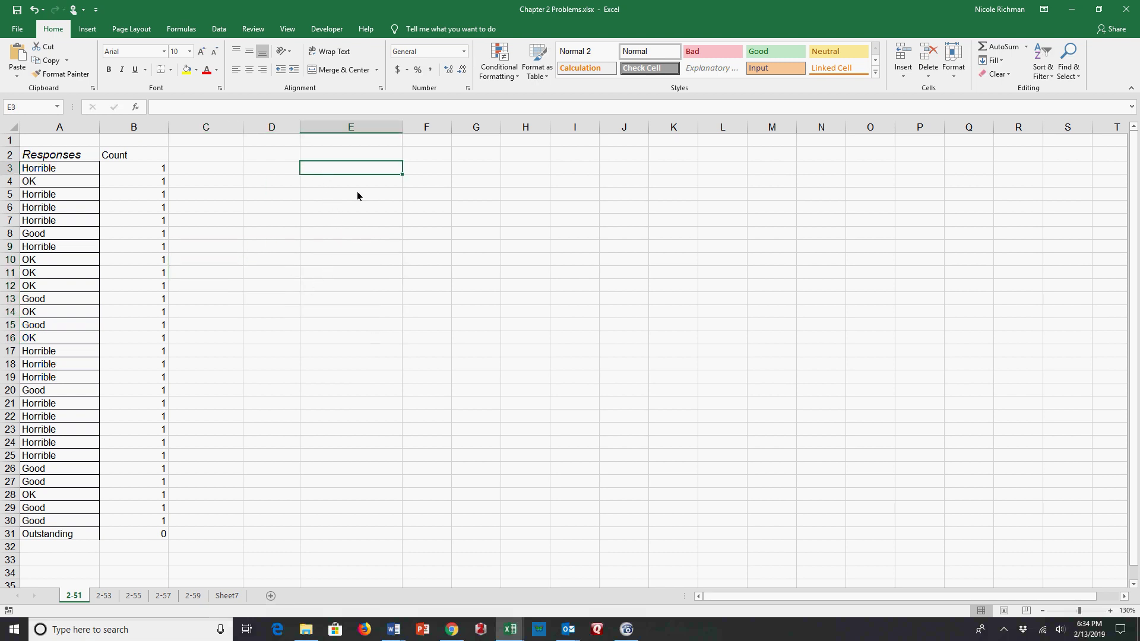
left_click(524, 8)
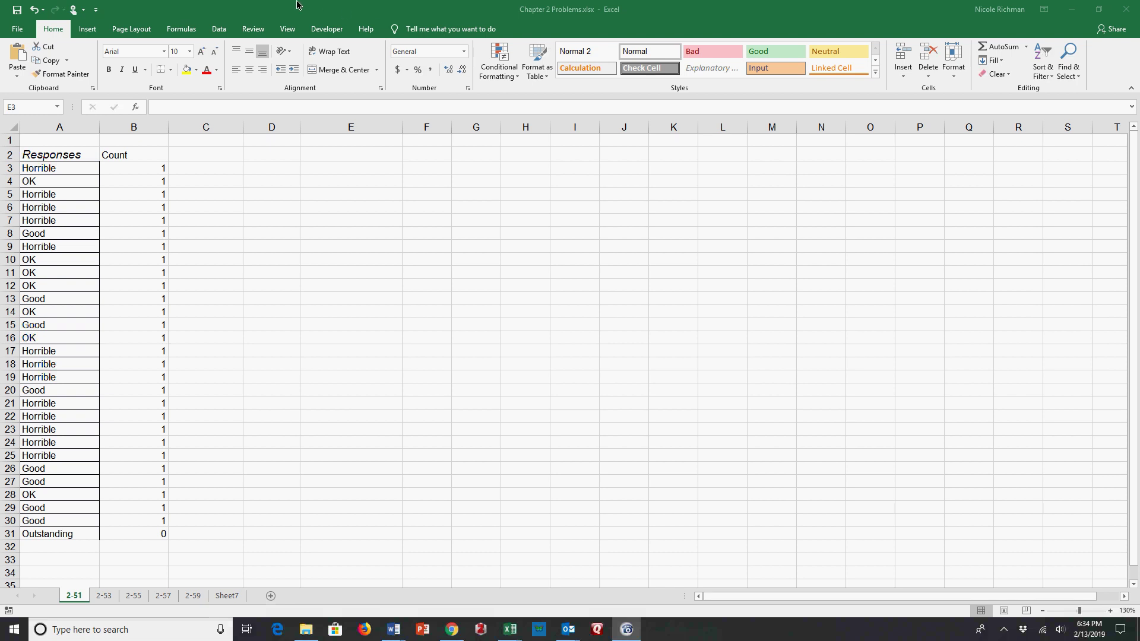
left_click(94, 32)
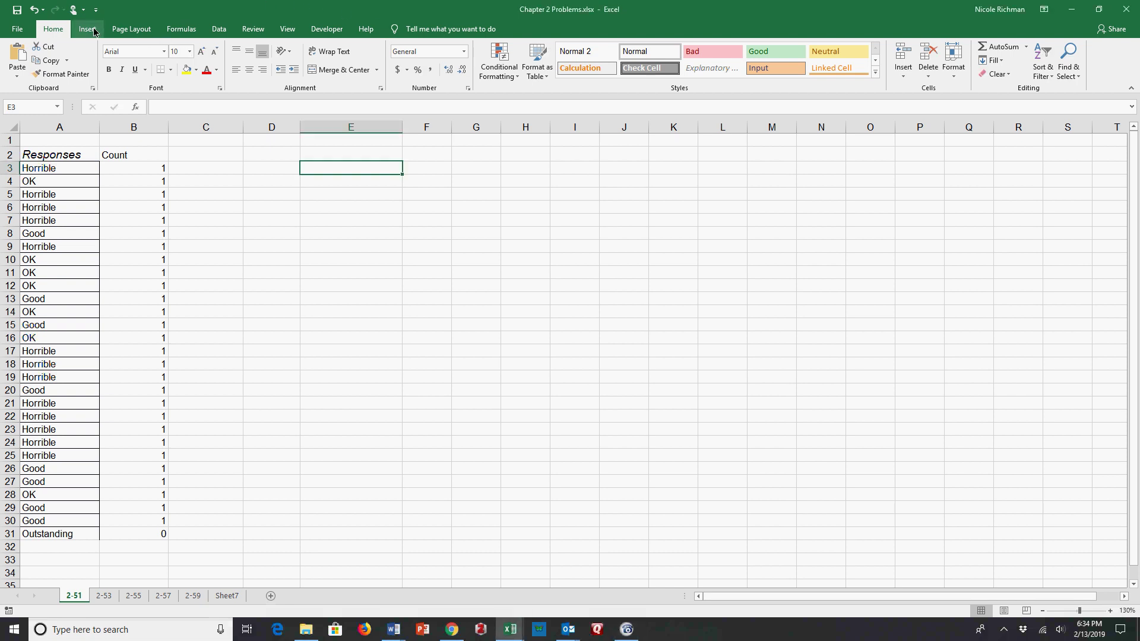
left_click(94, 32)
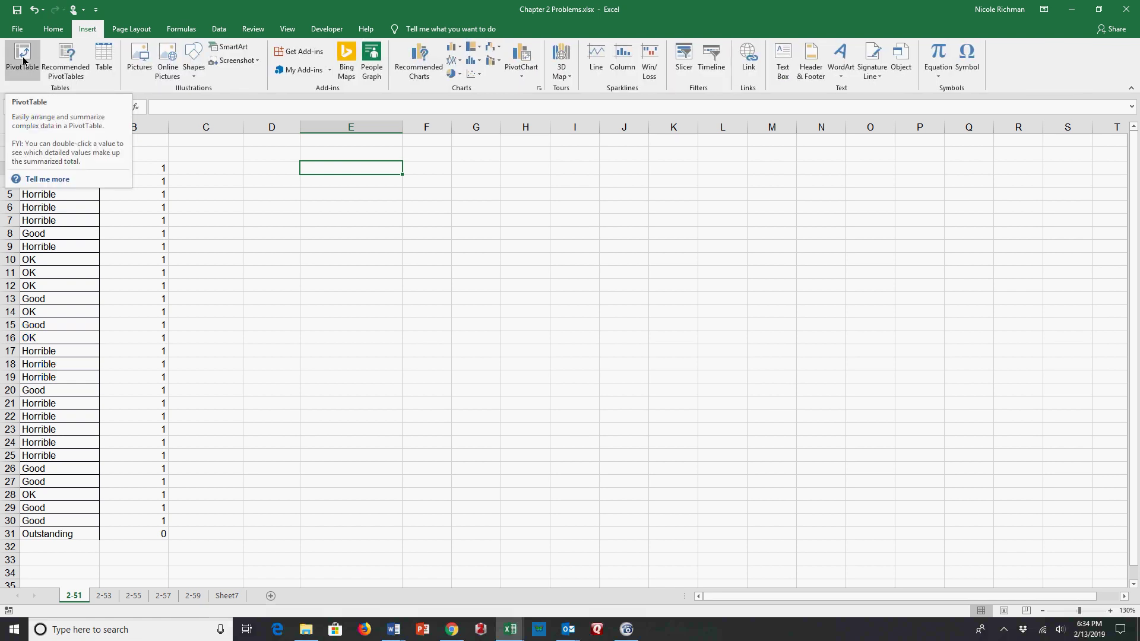
left_click(23, 60)
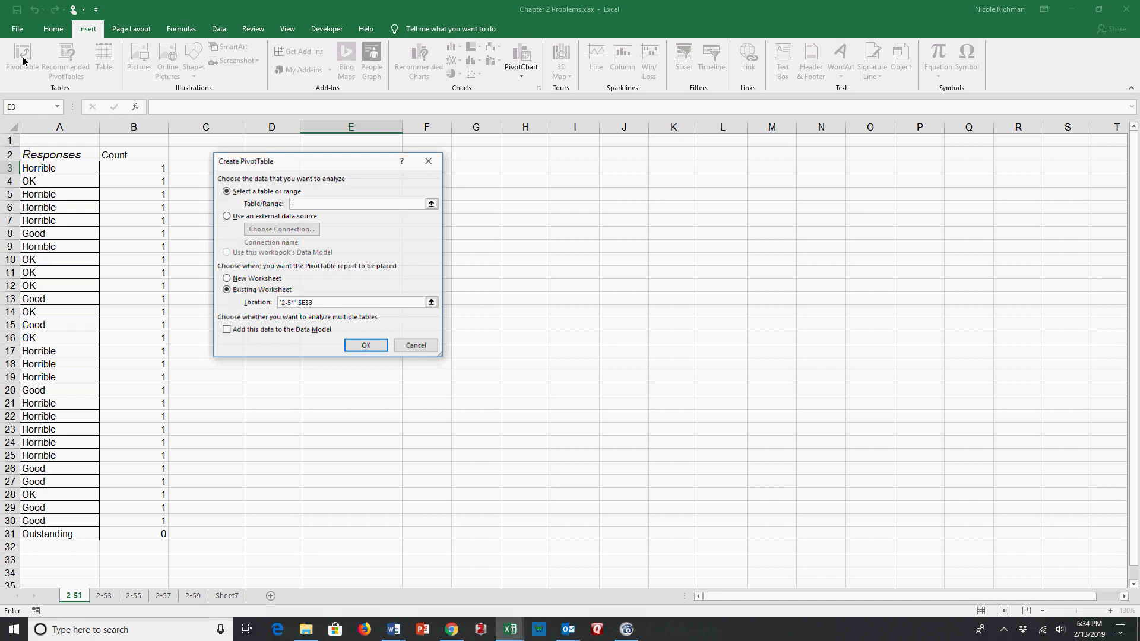
left_click_drag(27, 156, 155, 536)
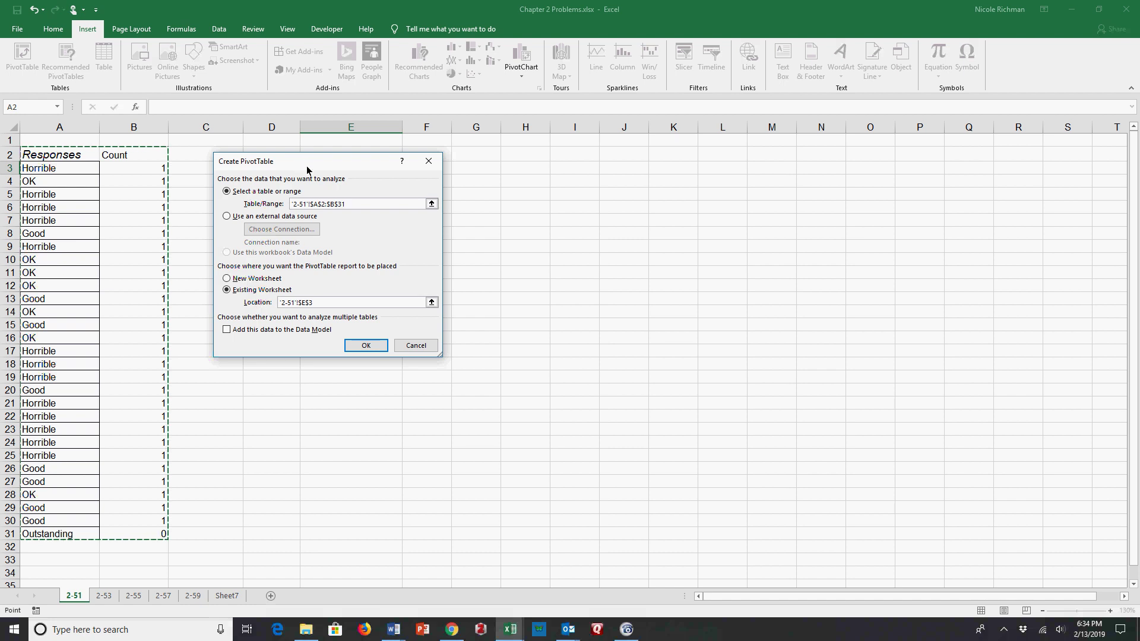
left_click_drag(307, 170, 736, 239)
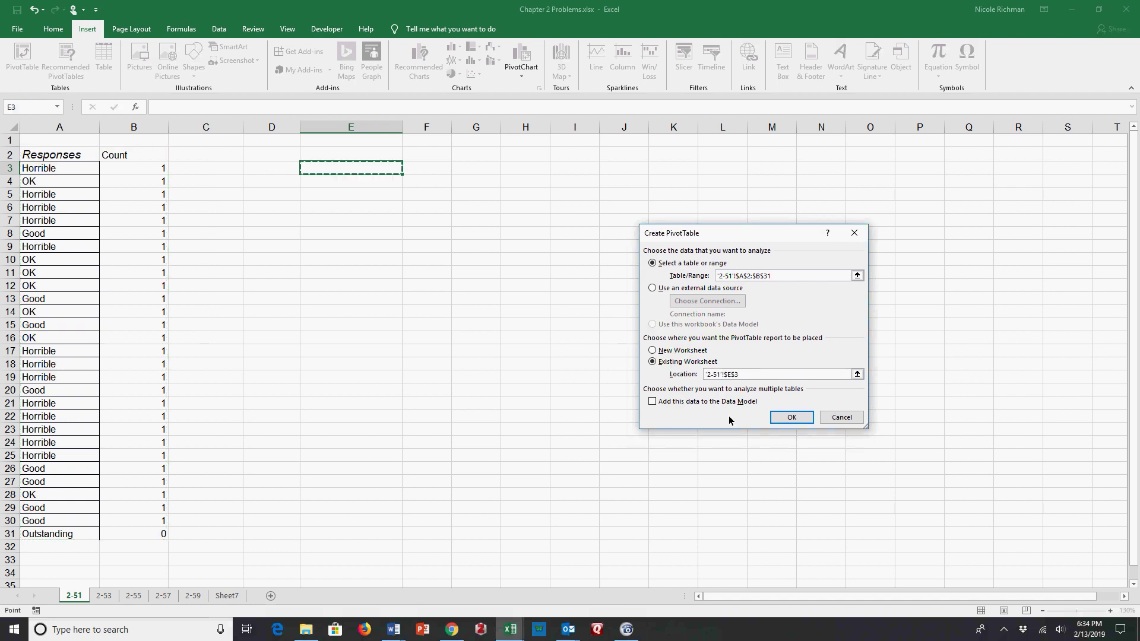
left_click(785, 419)
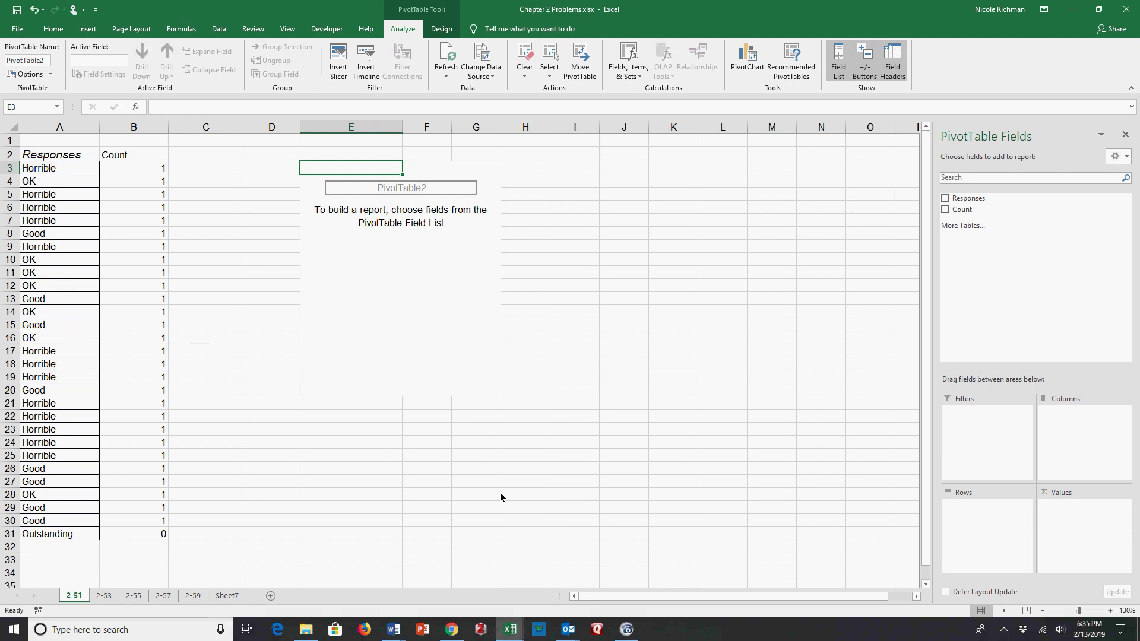
Build the PivotTable with Responses as the row field and the sum of Count as the value field
left_click(945, 198)
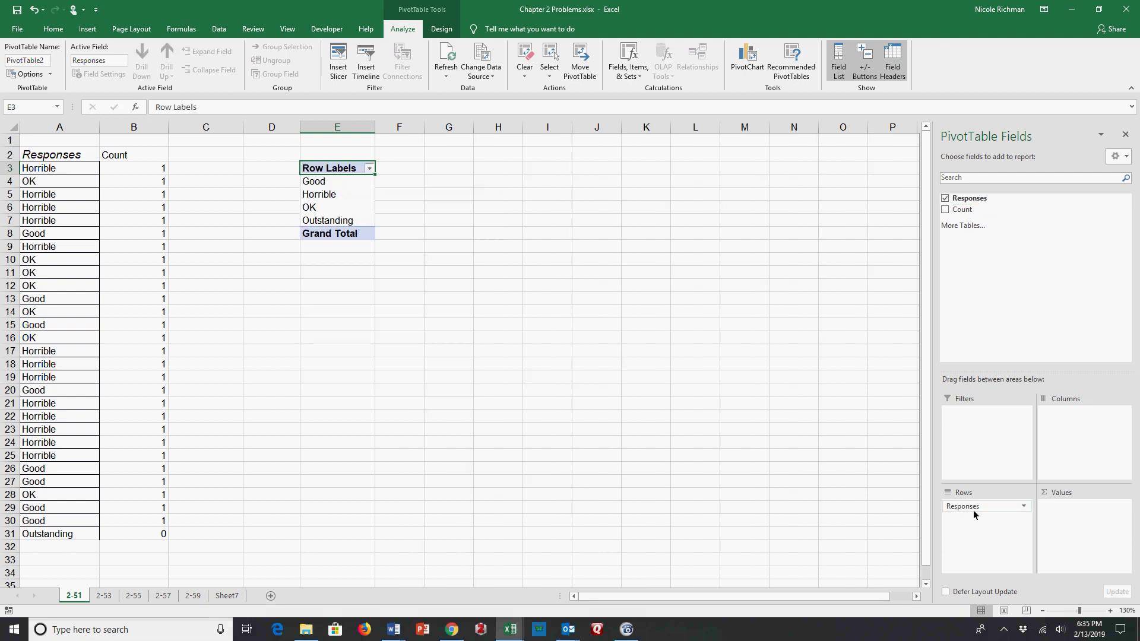
left_click_drag(975, 511, 824, 497)
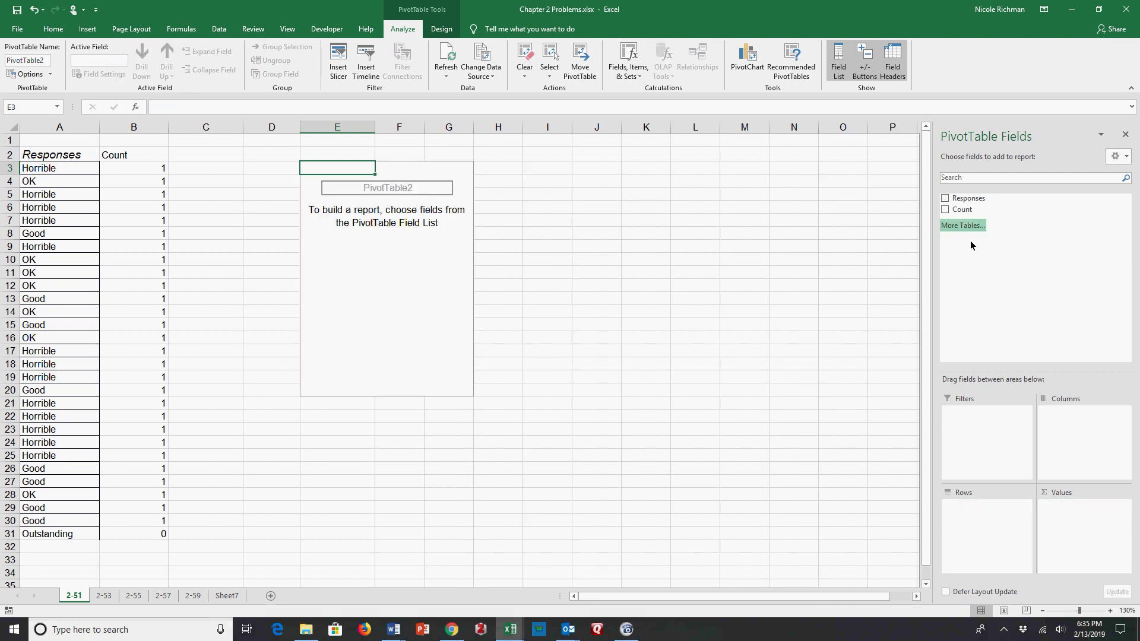
left_click_drag(965, 200, 973, 509)
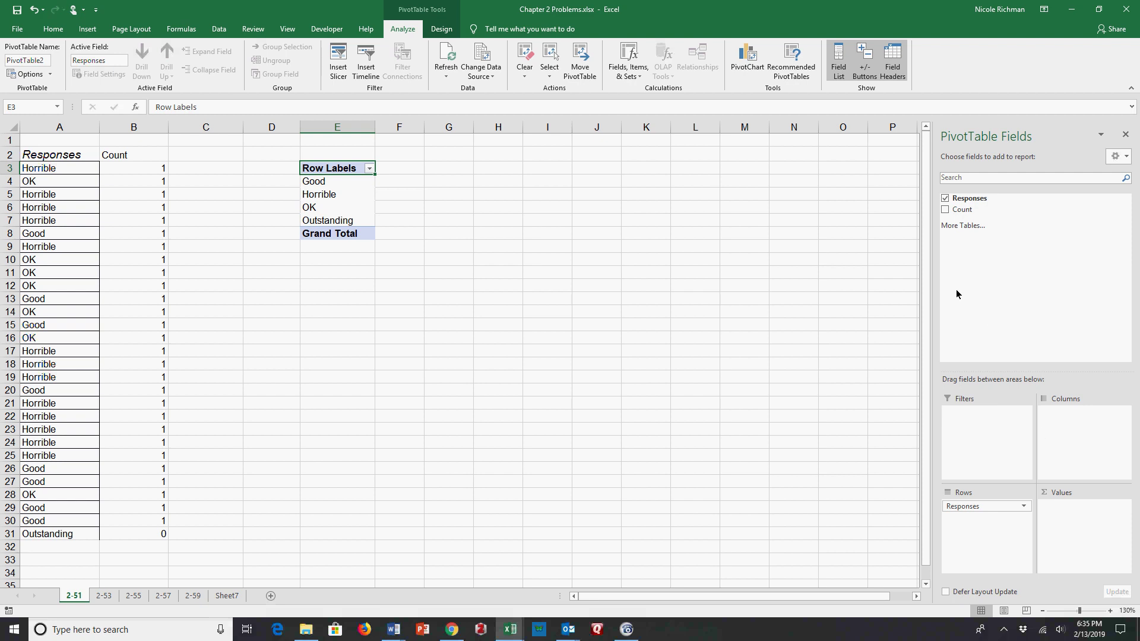
left_click(946, 210)
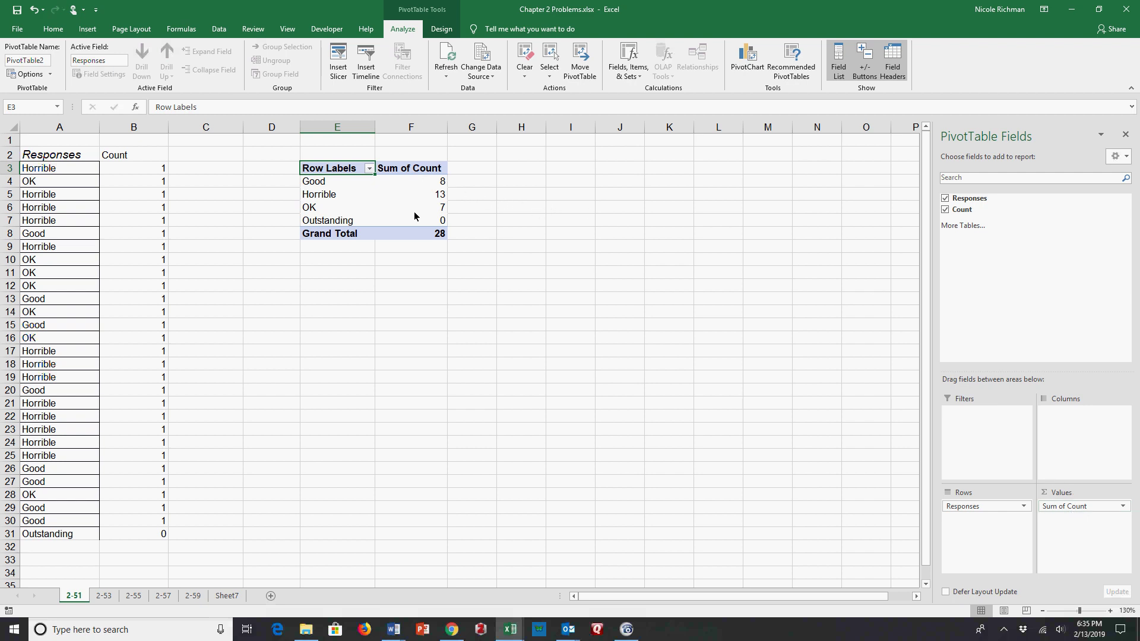
Rename the Sum of Count value field as Frequency
left_click(416, 172)
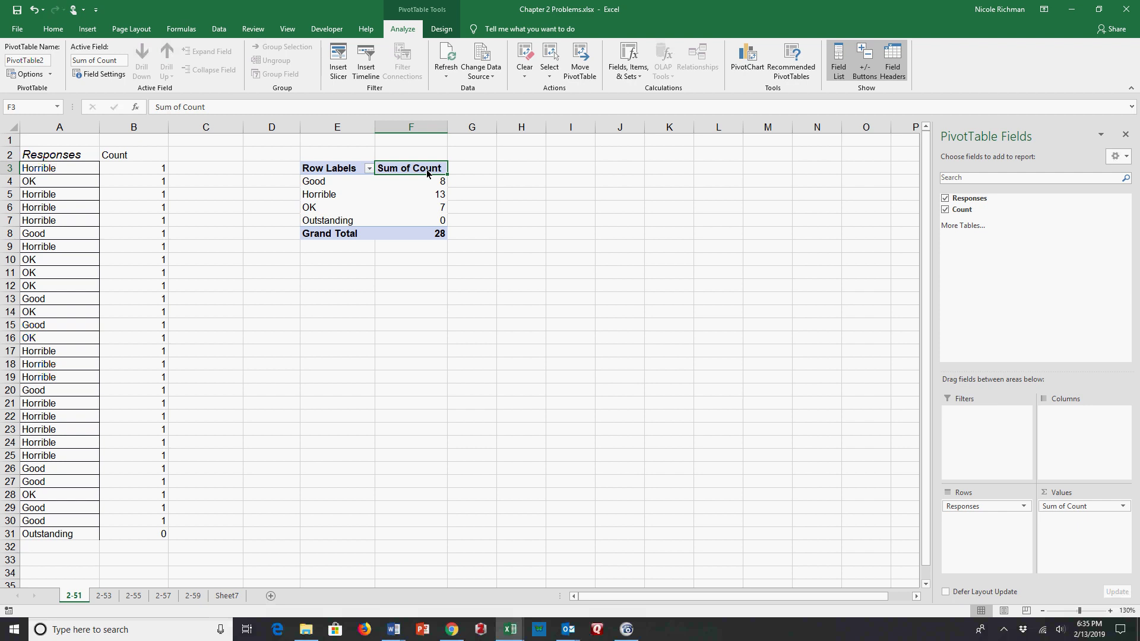
double_click(427, 173)
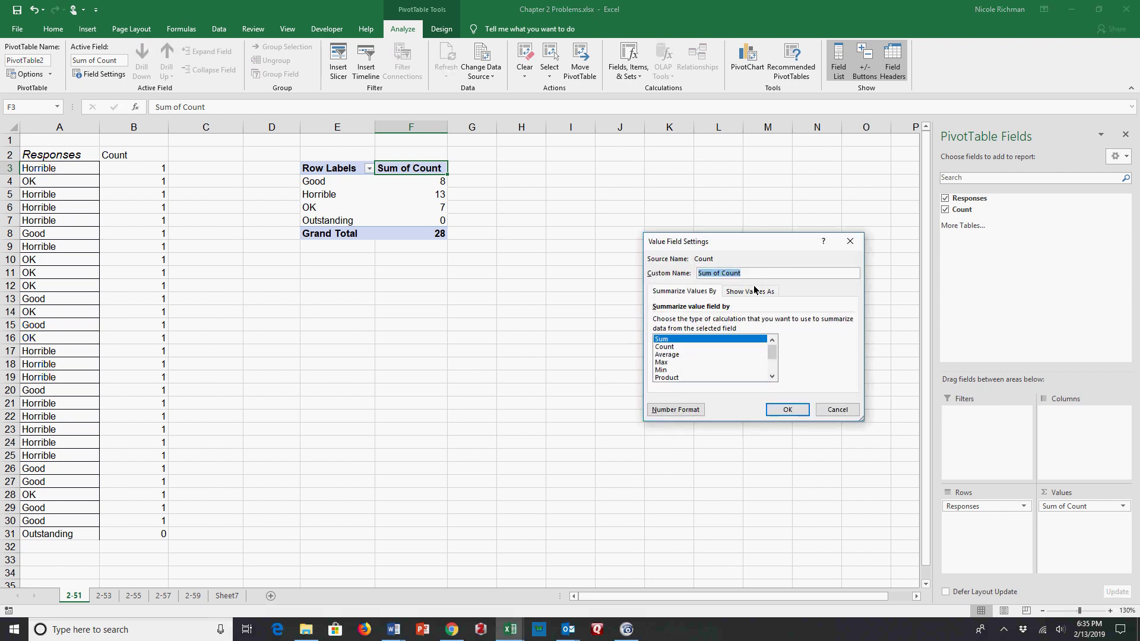
type("Frequency")
left_click(788, 409)
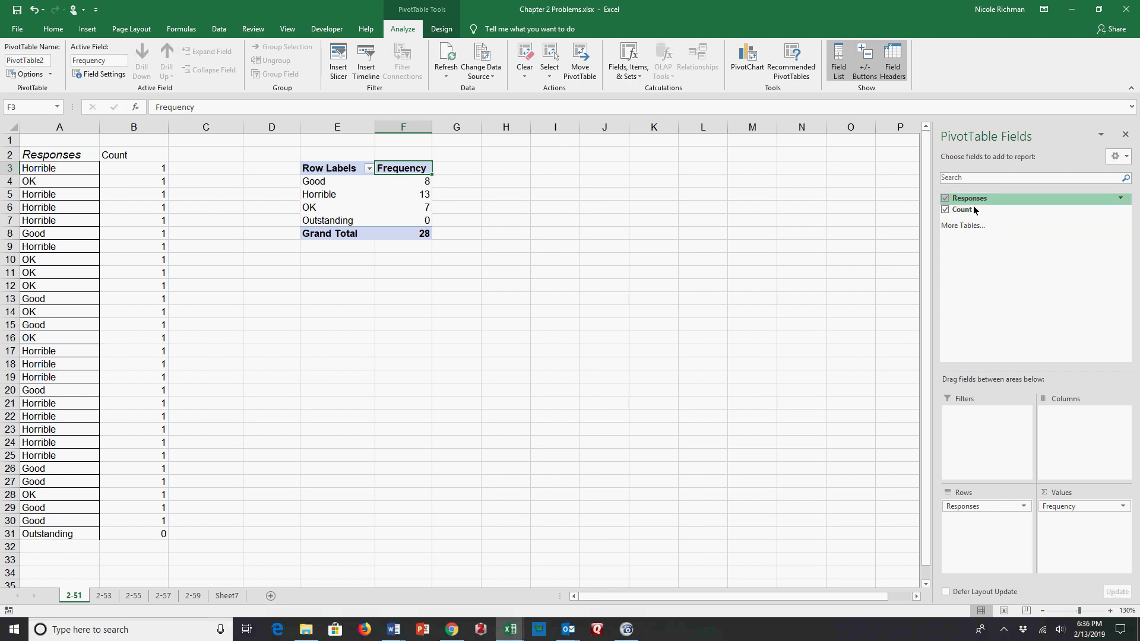
Add the Count field a second time to the PivotTable's values, below Frequency
left_click_drag(970, 214, 1079, 537)
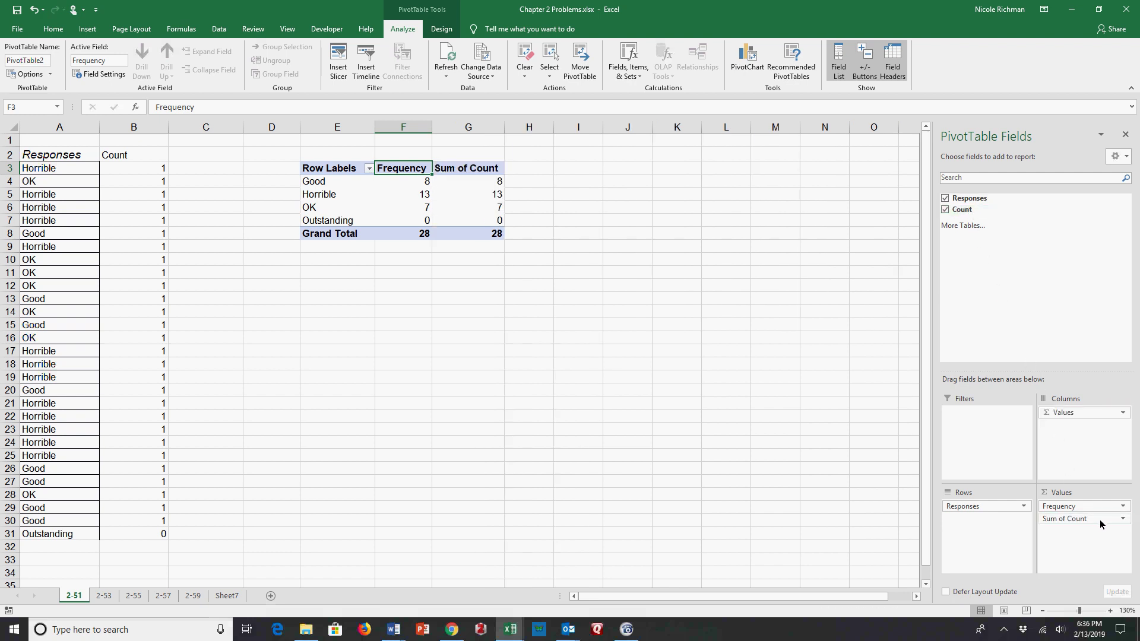
left_click(1102, 523)
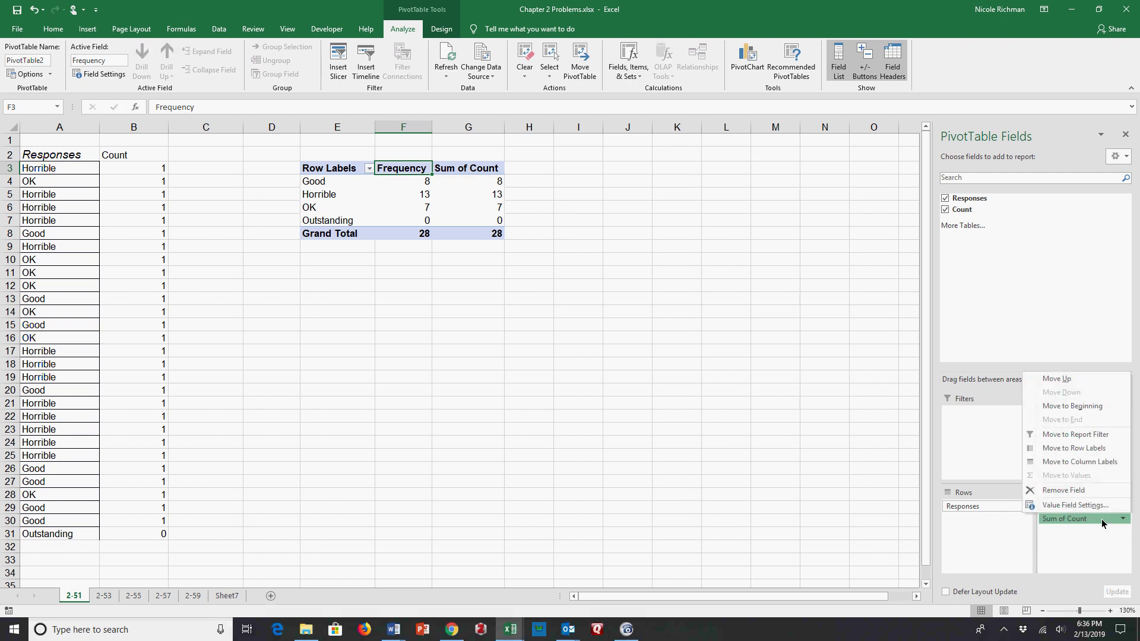
left_click(1102, 523)
Name the second Count value field Relative Frequency and show its values as % of Column Total
left_click(485, 174)
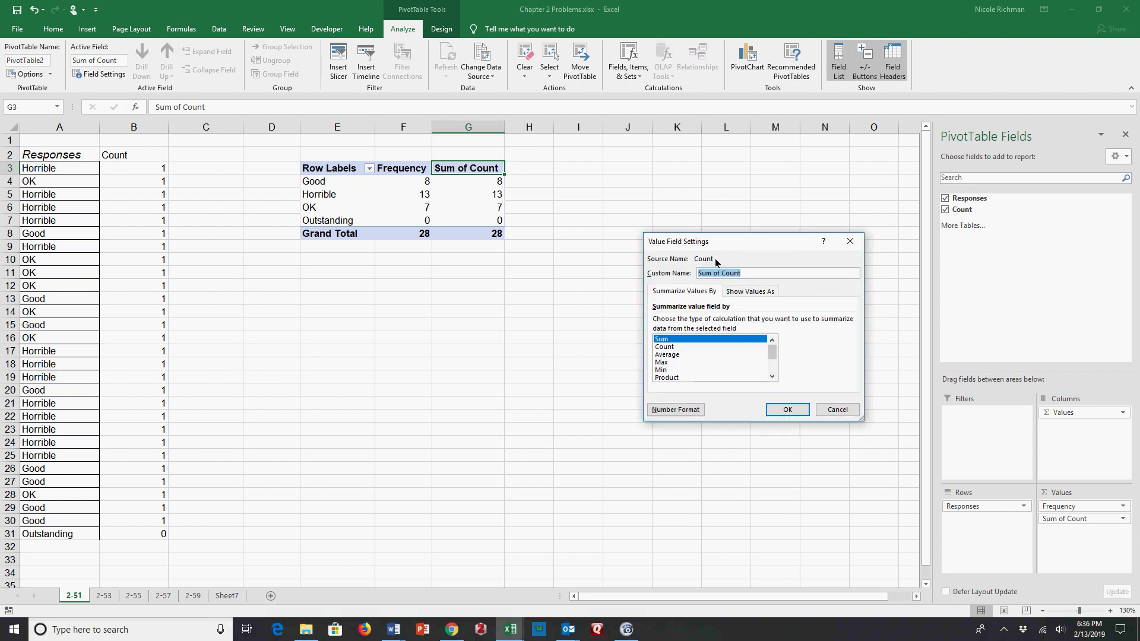
type("Relative Frequency")
left_click(734, 294)
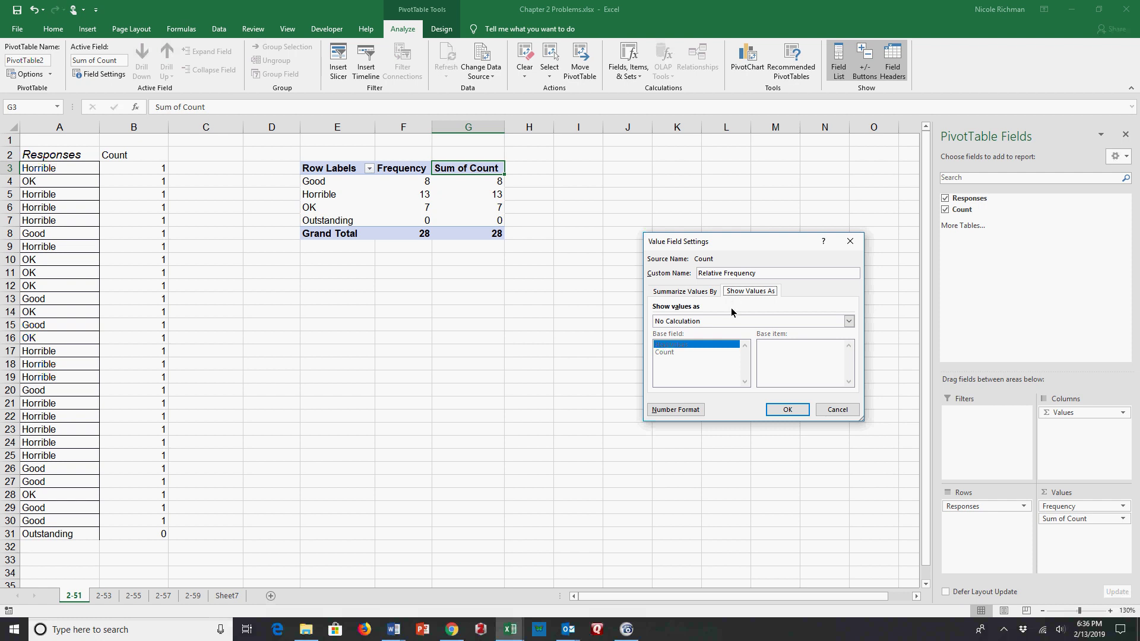
left_click(730, 321)
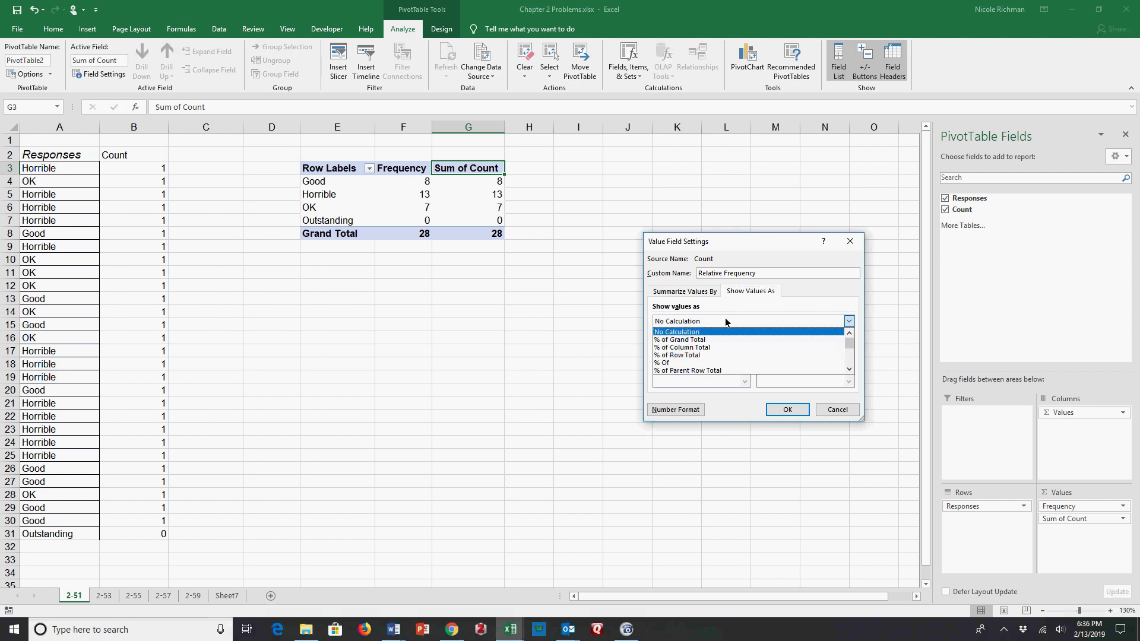
left_click(704, 348)
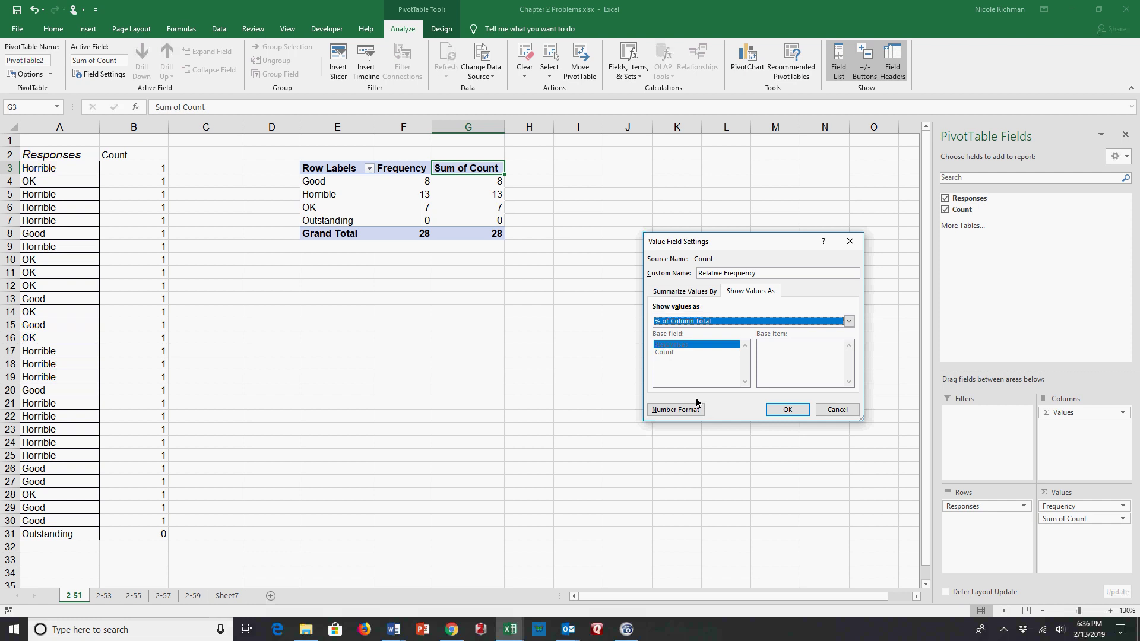
left_click(785, 414)
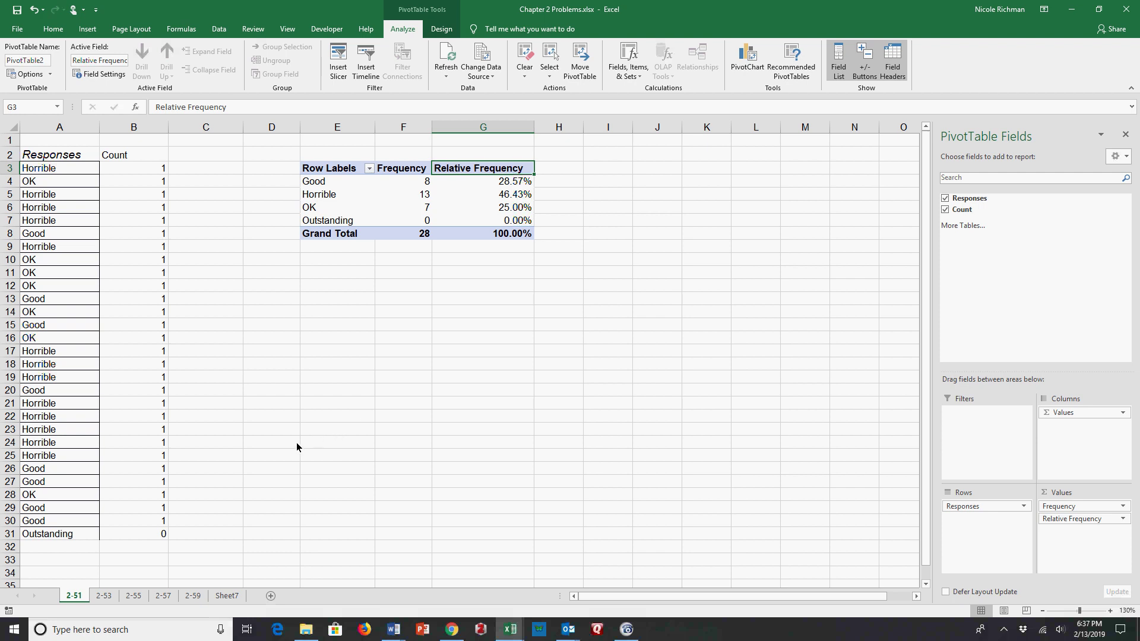
Examine the frequencies, the total and the relative frequency formula of the Financial Resolution table on sheet 2-55
left_click(111, 598)
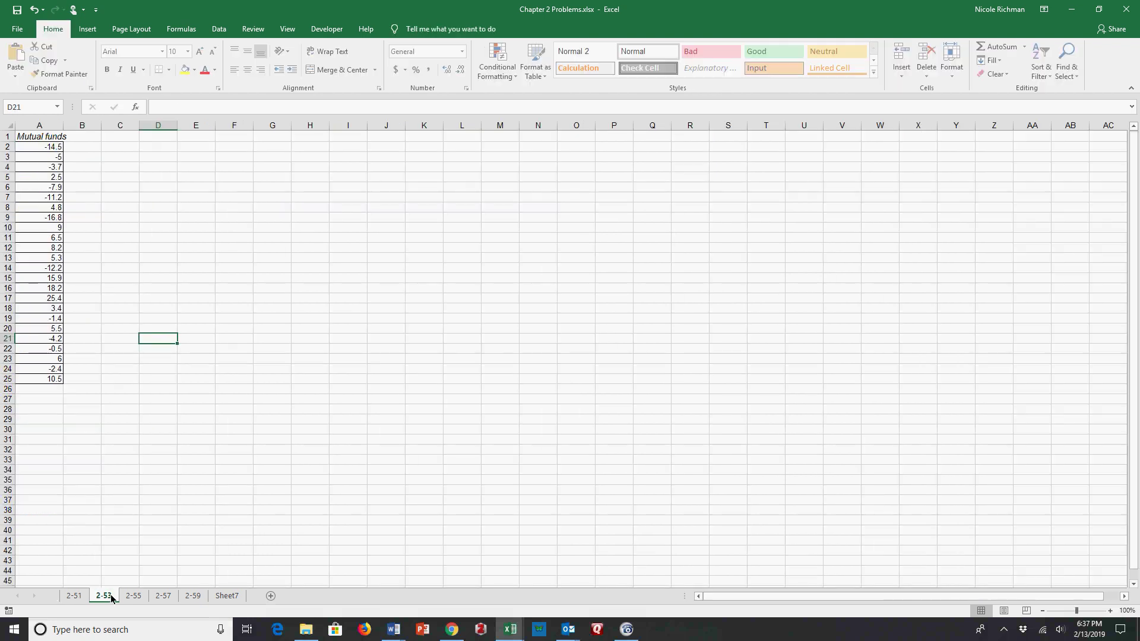
left_click(131, 596)
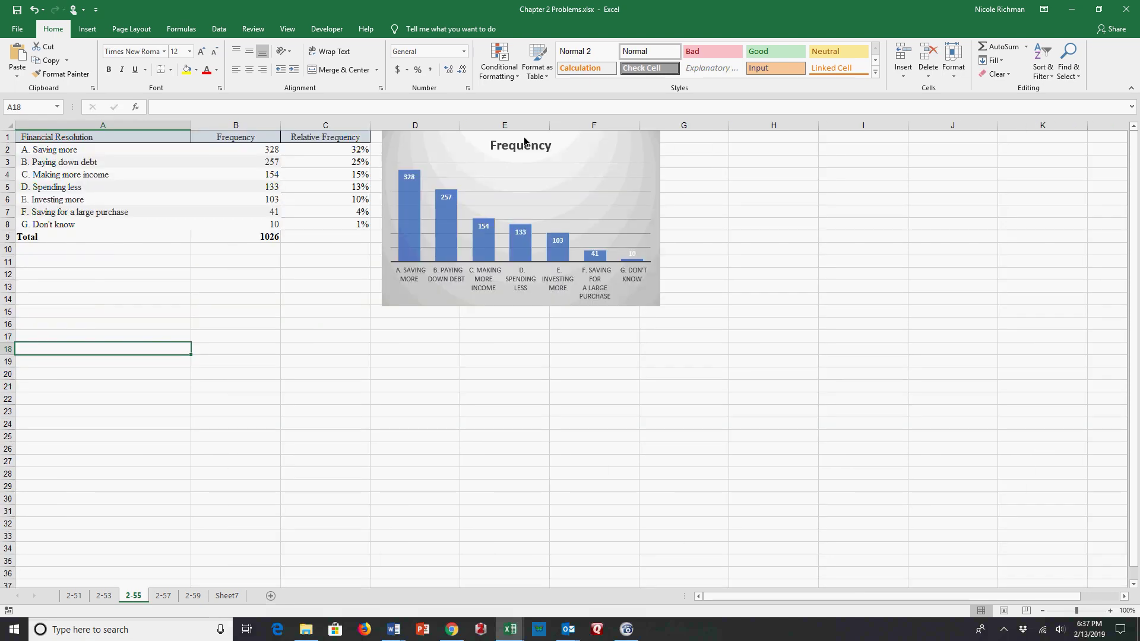
left_click(264, 152)
left_click(303, 153)
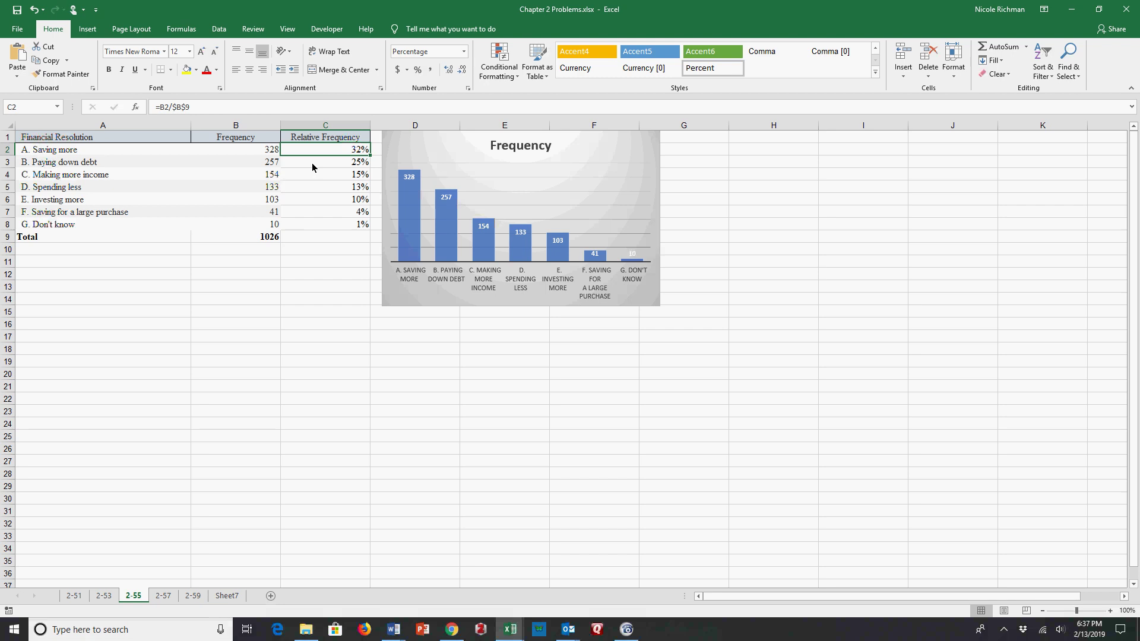
left_click(263, 155)
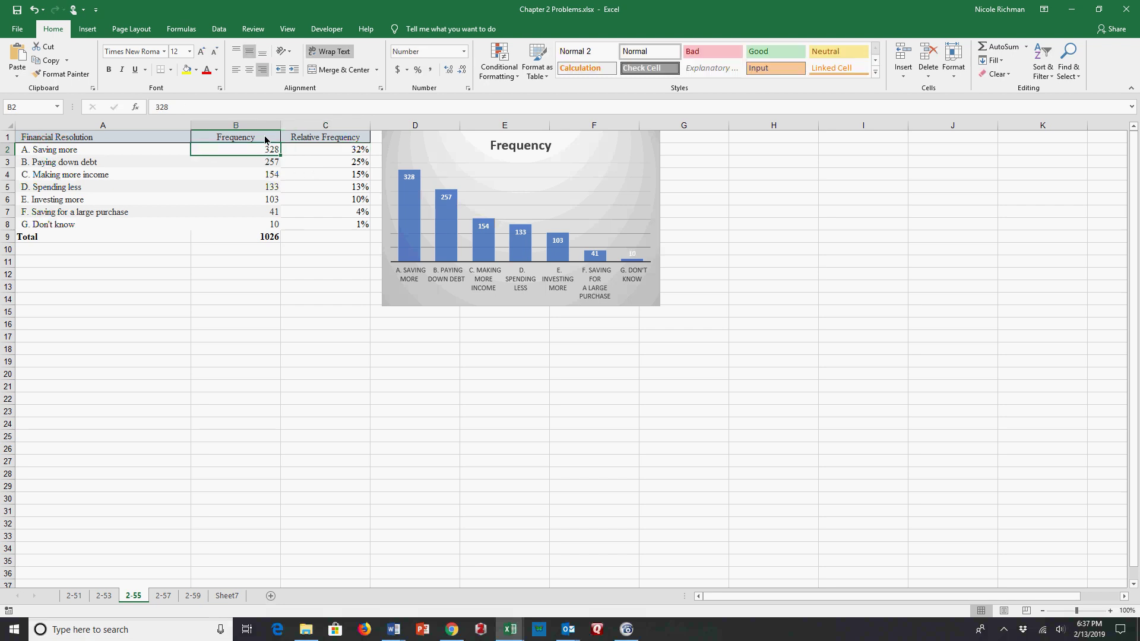
left_click_drag(262, 154, 267, 227)
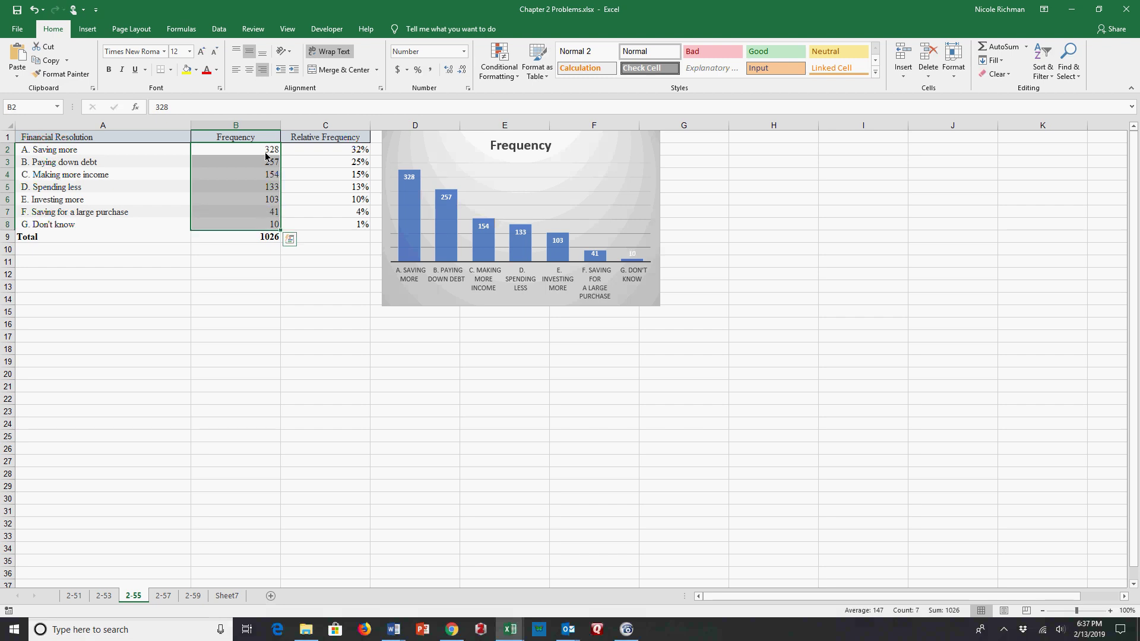
left_click(265, 156)
left_click(269, 237)
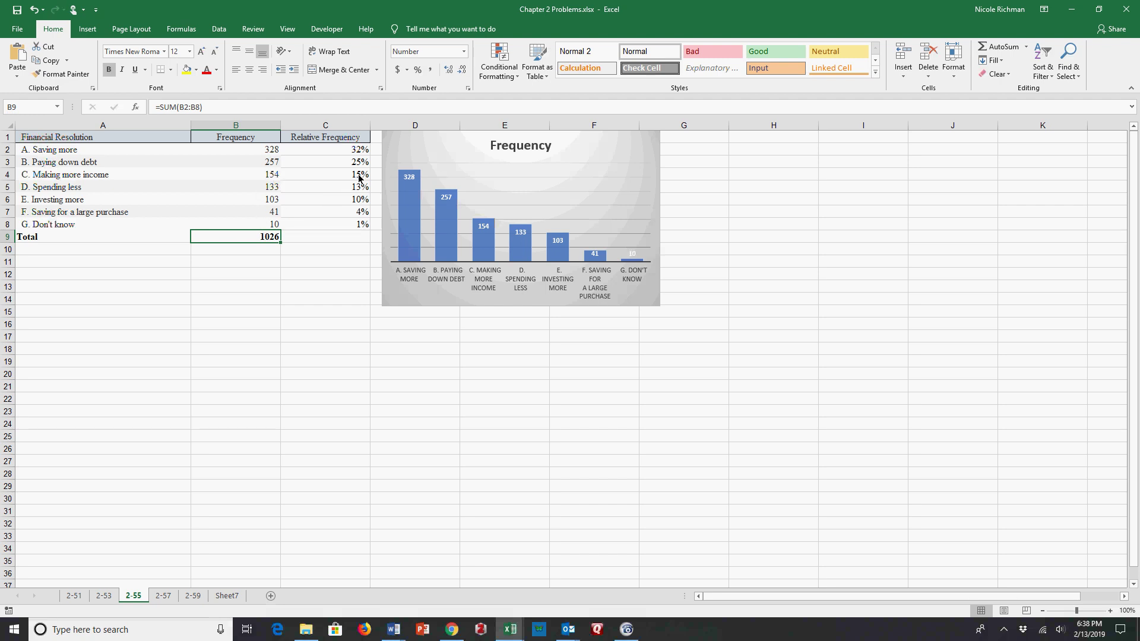
left_click(360, 152)
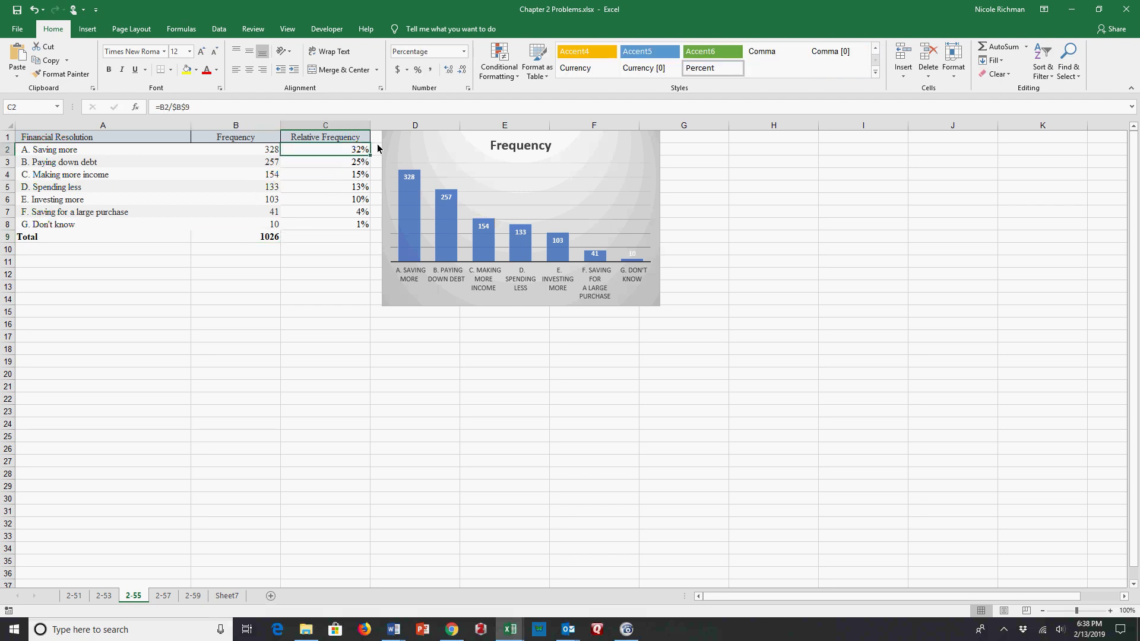
double_click(339, 148)
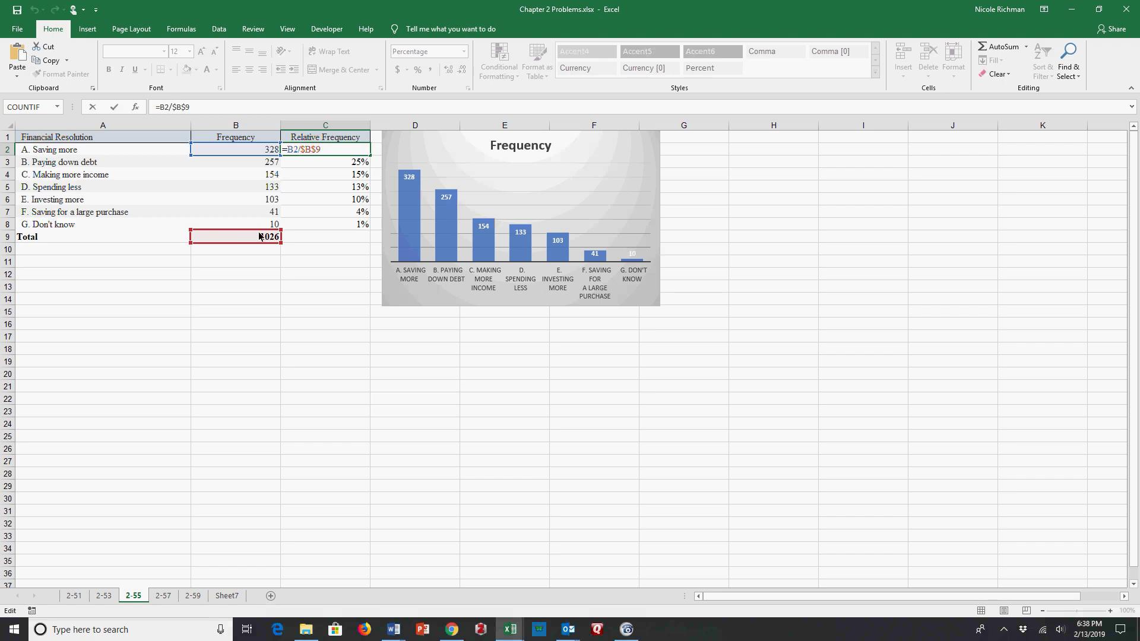
key("ctrl+Return")
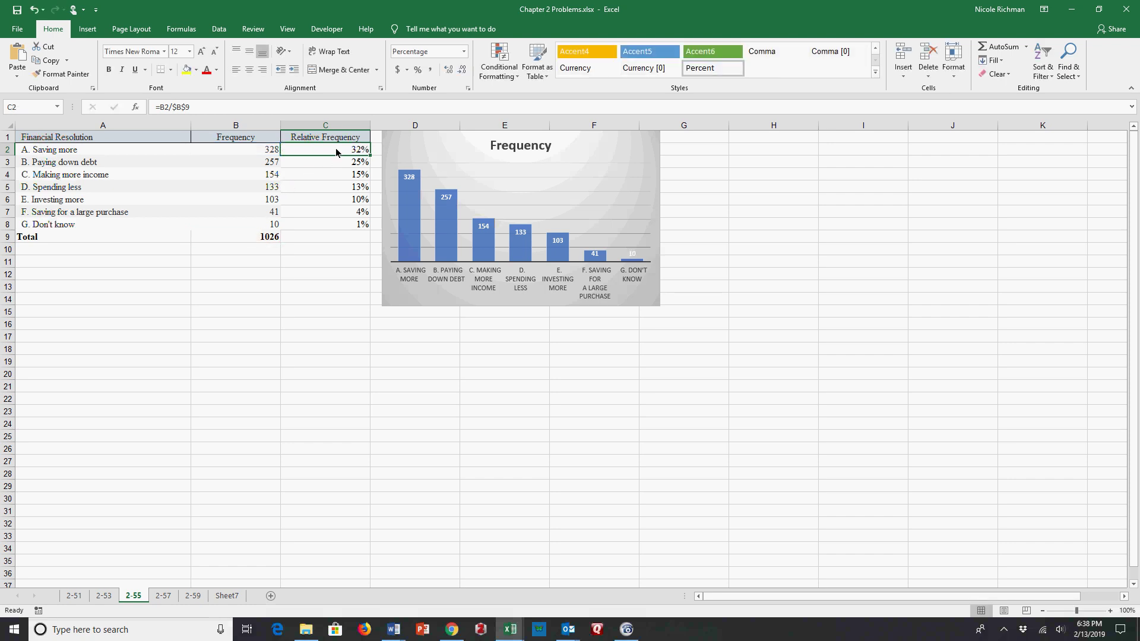
Fill the relative frequency formula from C2 down to C8 and cycle the $B$9 reference in C3 through its absolute and relative forms
left_click_drag(372, 156, 370, 233)
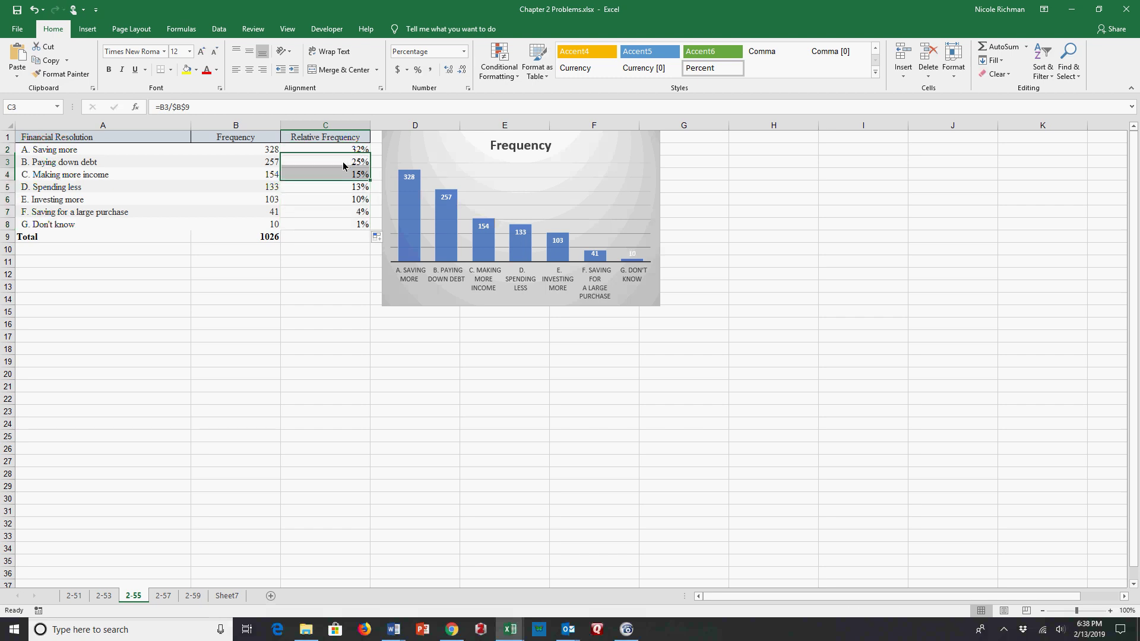
double_click(347, 162)
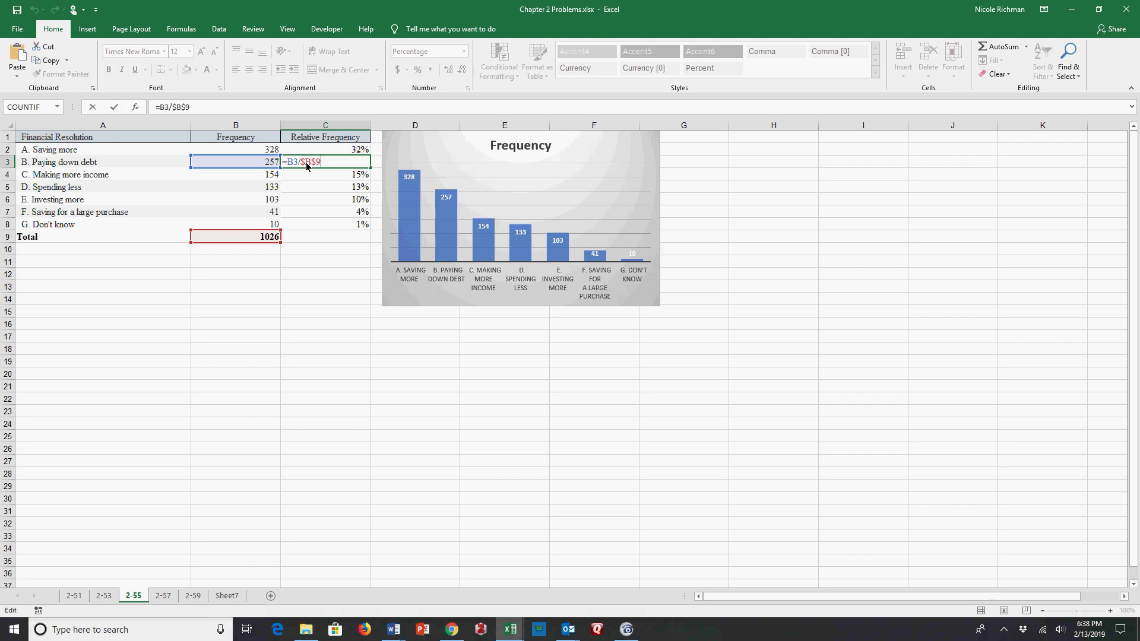
key("F4")
key("F4")
key("F4")
key("F4")
left_click(340, 187)
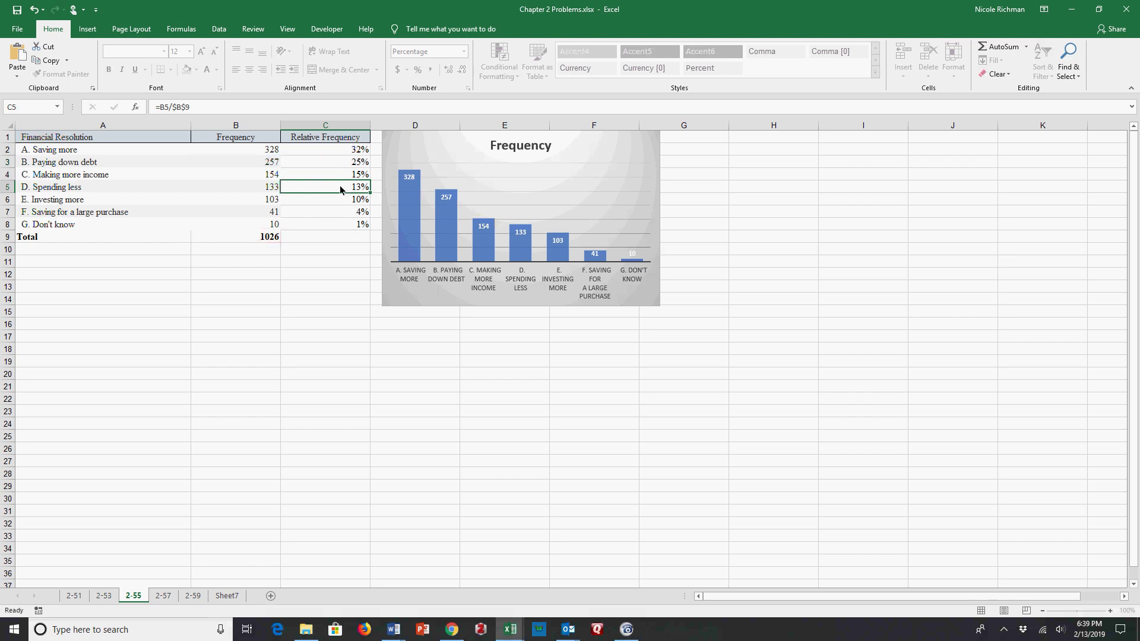
Insert a 2-D clustered column chart of the Financial Resolution table and place it below the existing chart
left_click(344, 152)
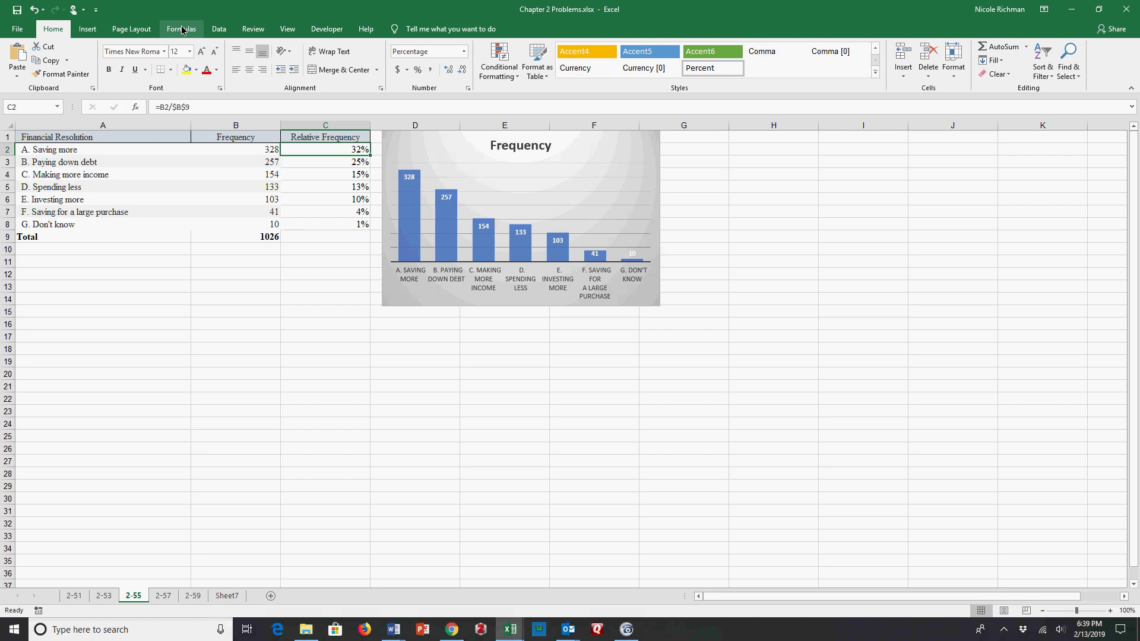
left_click(89, 30)
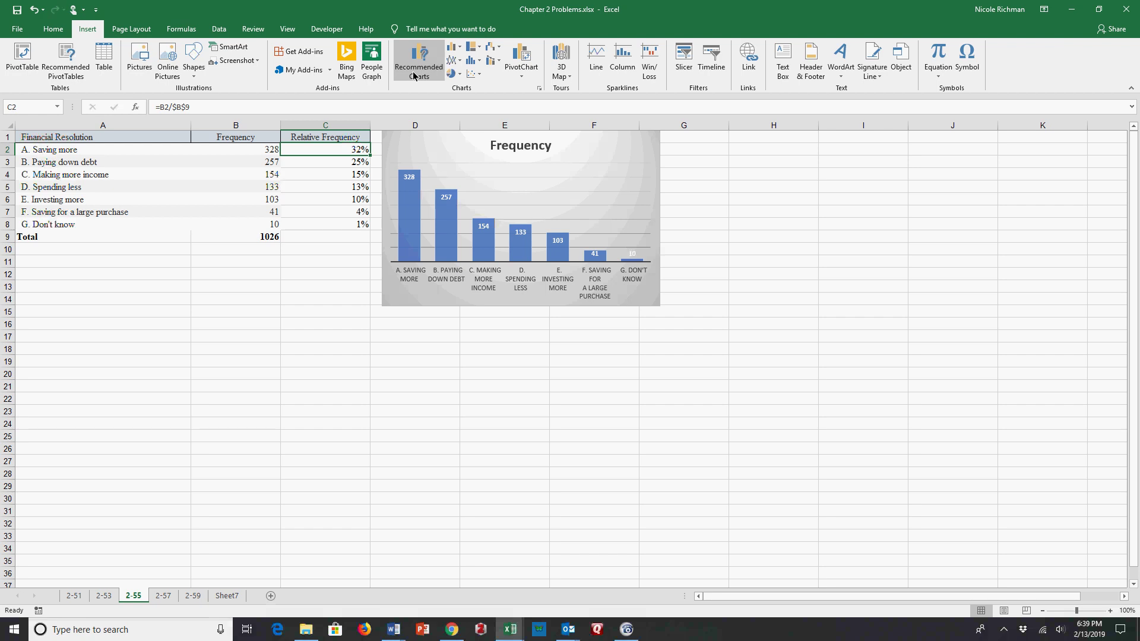
left_click(453, 48)
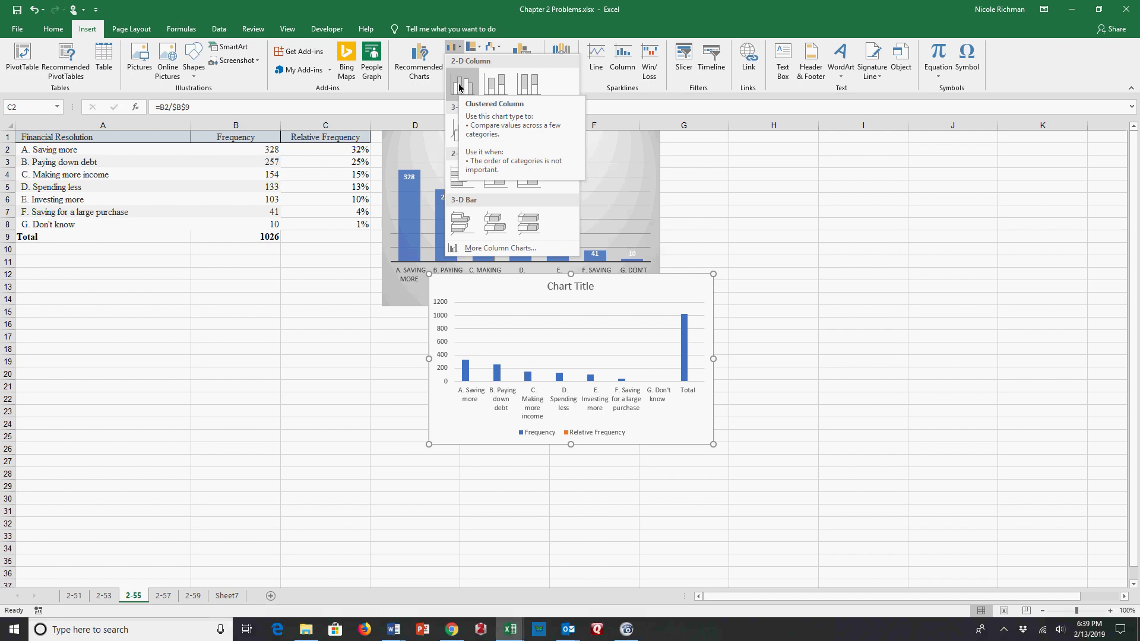
left_click(459, 87)
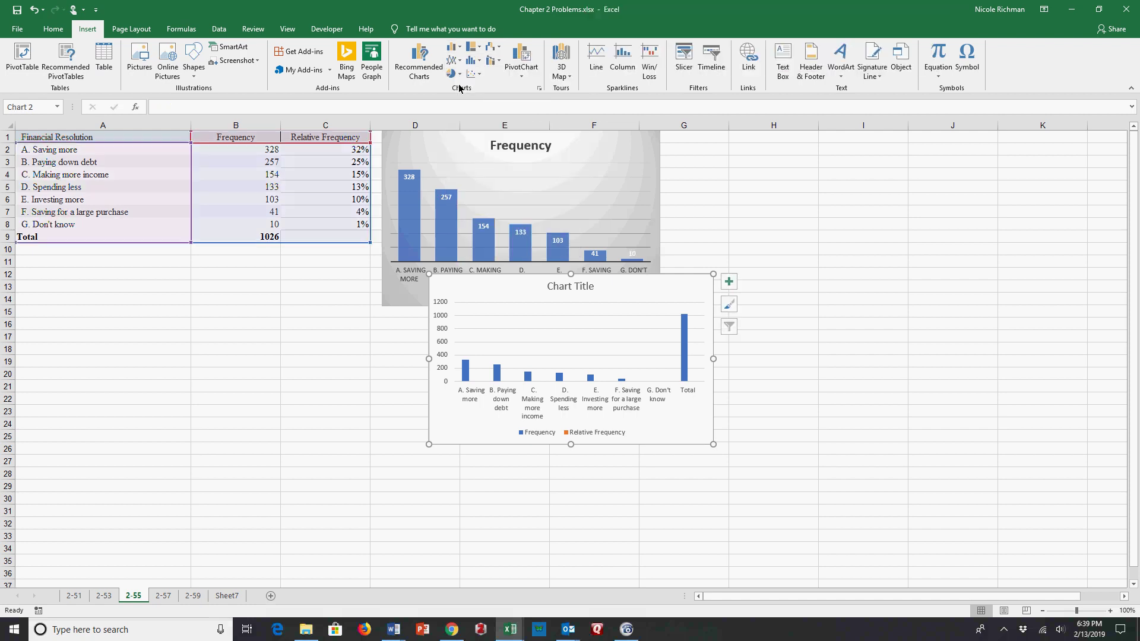
left_click_drag(636, 289, 532, 360)
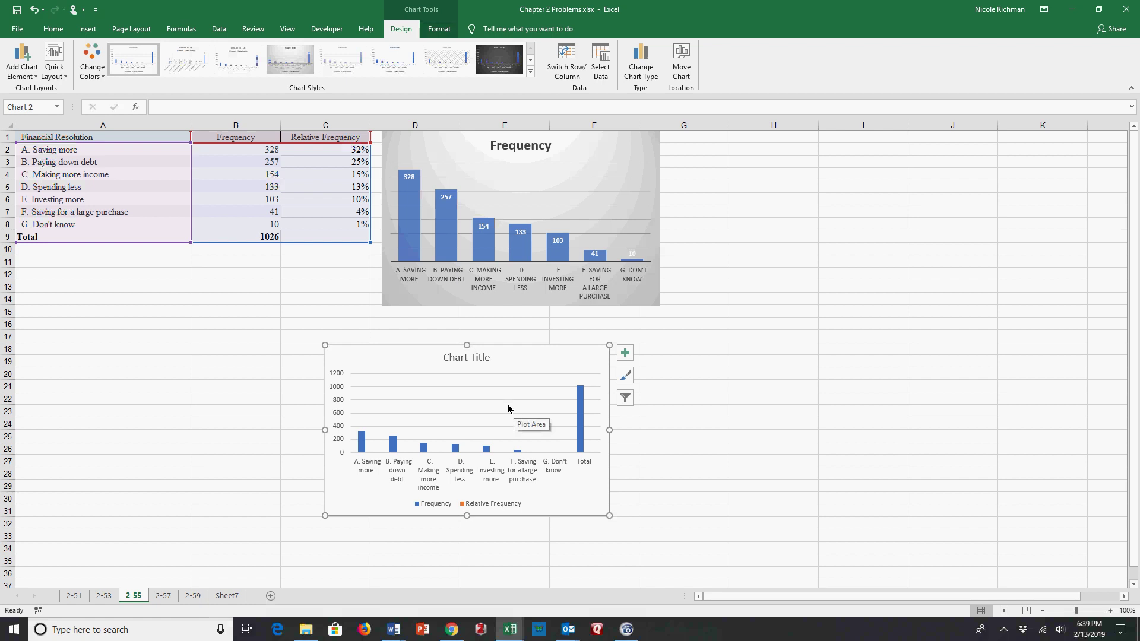
Limit the new chart's data range to A1:C8 and leave the Relative Frequency series out of it
left_click(440, 29)
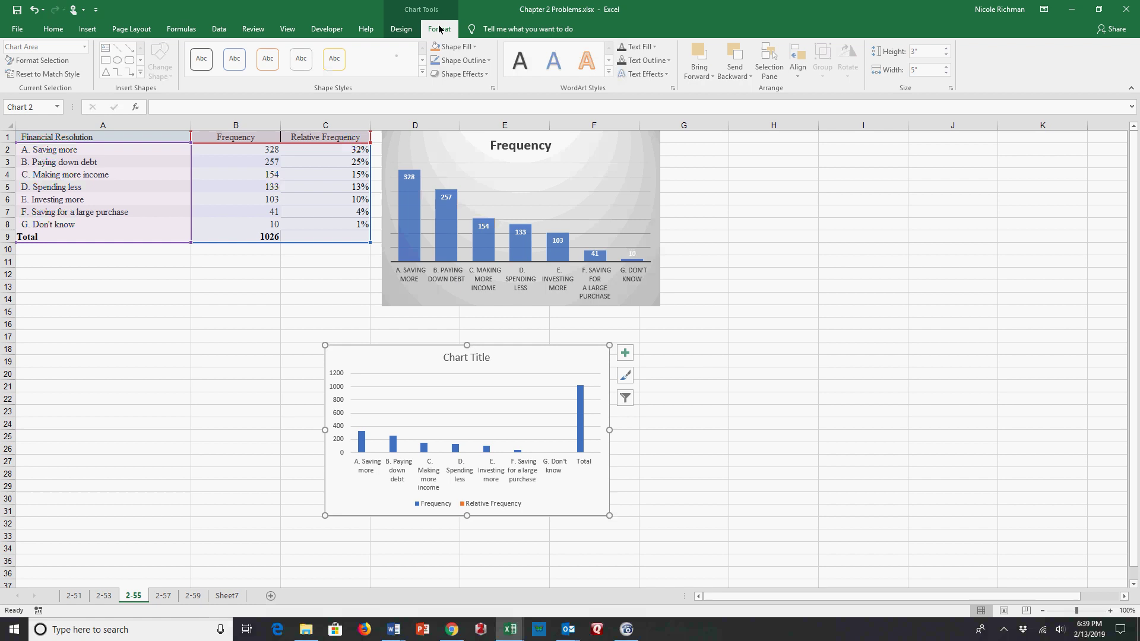
left_click(401, 28)
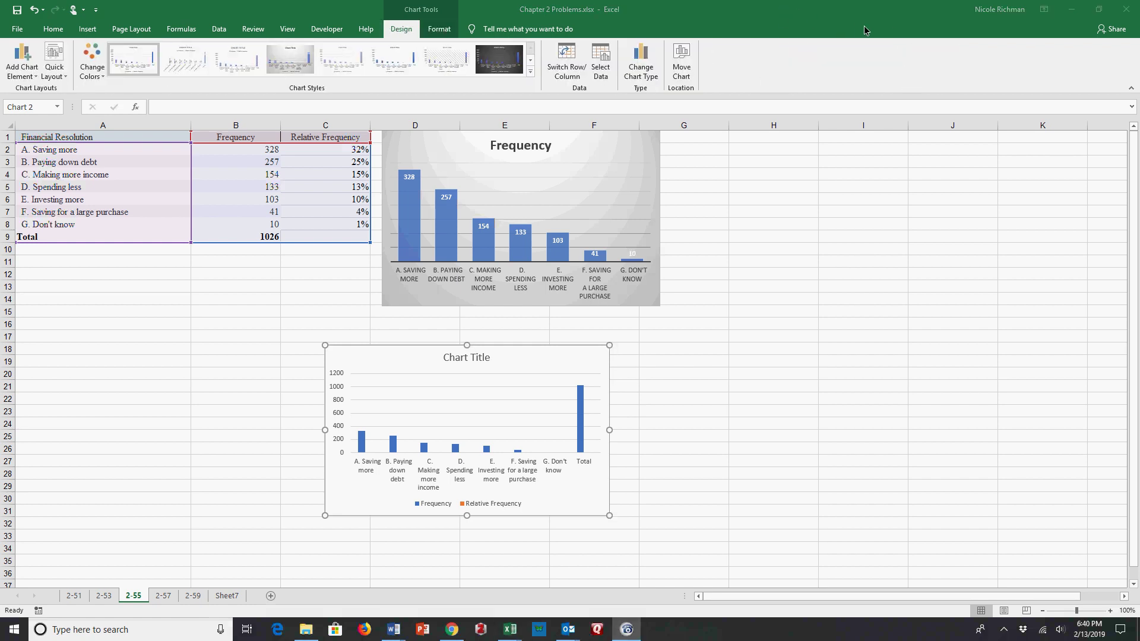
left_click(601, 61)
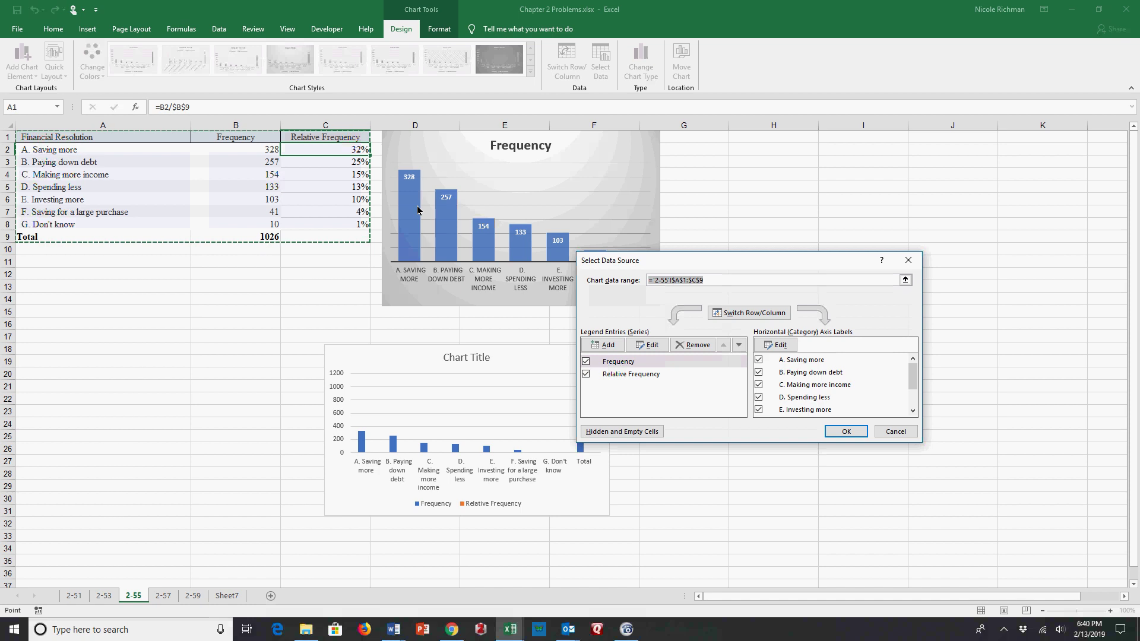
left_click_drag(344, 230, 89, 137)
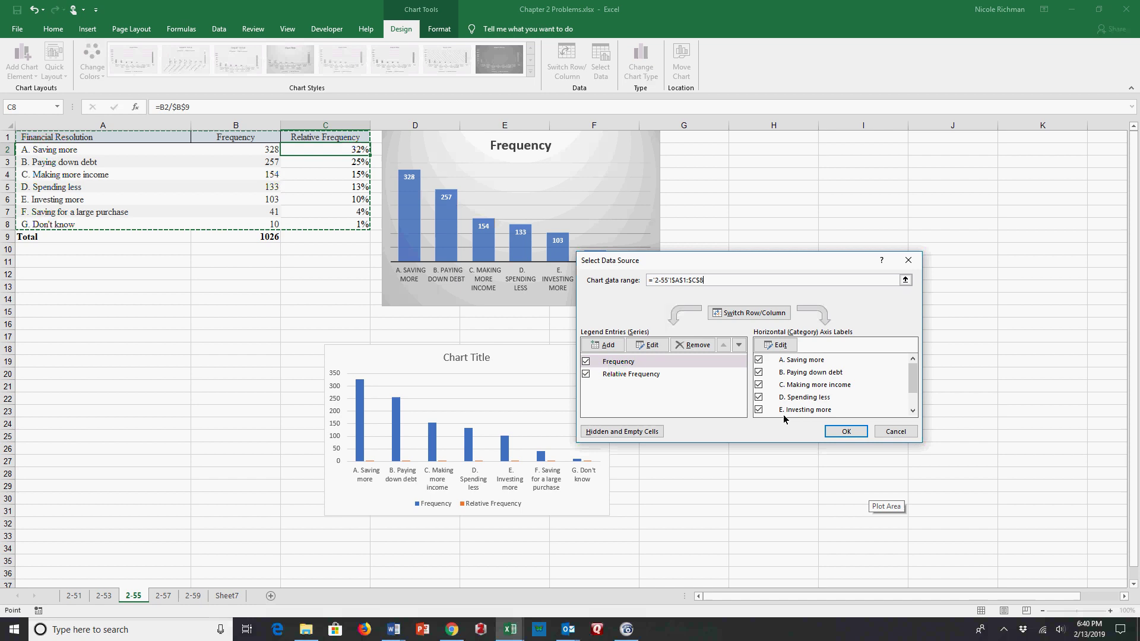
left_click(586, 374)
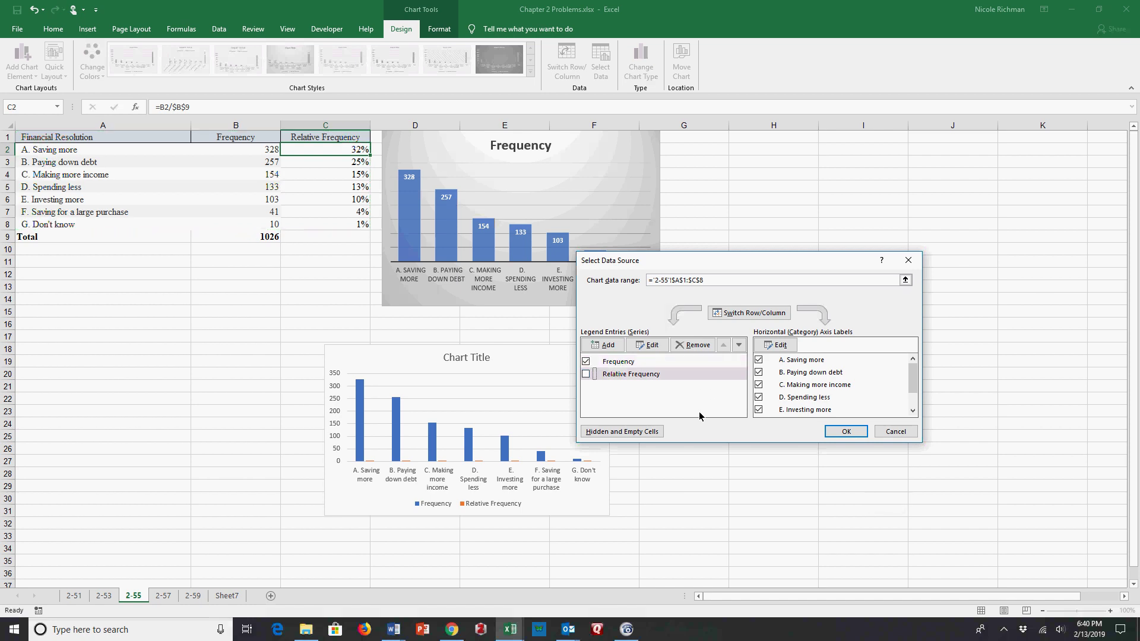
left_click(845, 432)
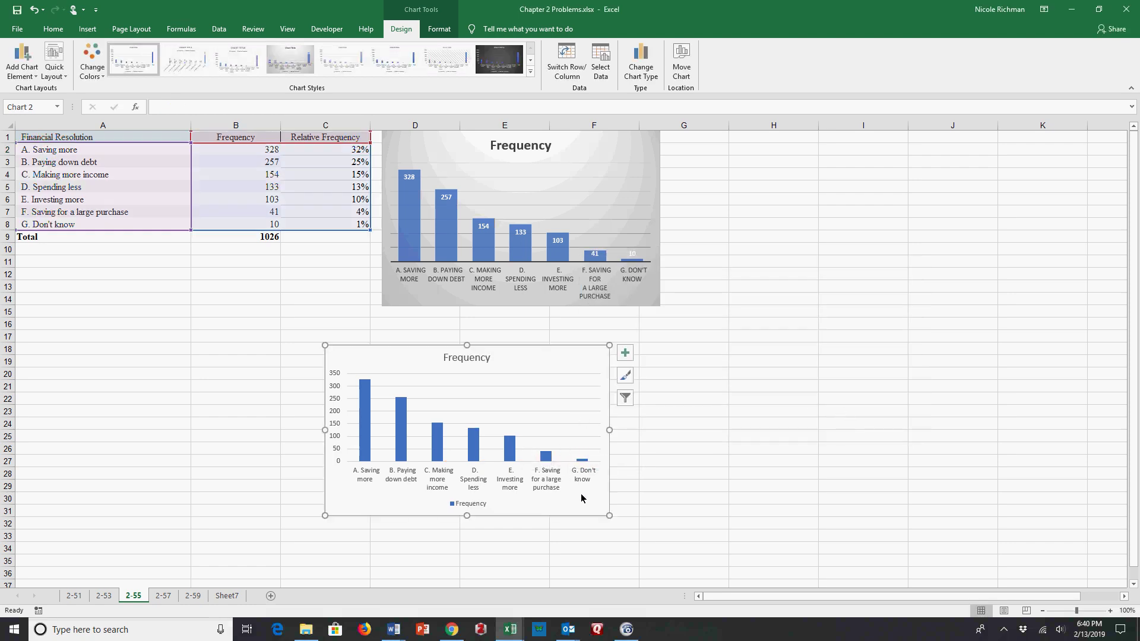
Widen the new column chart so it extends into column G, and look through the available chart styles
left_click_drag(609, 517, 676, 514)
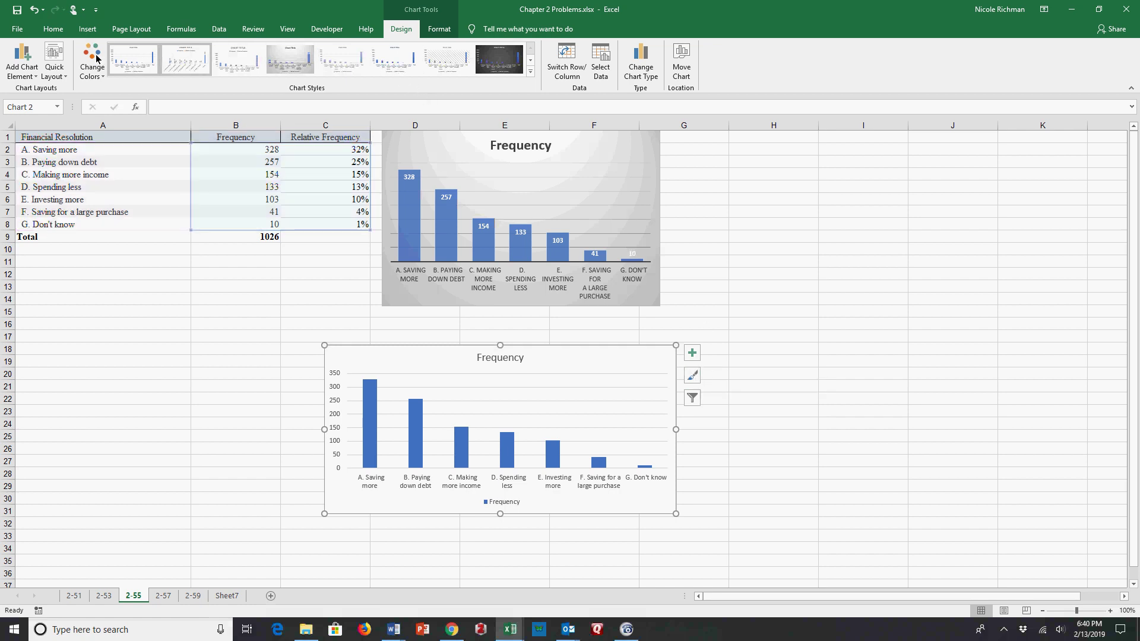
left_click(531, 63)
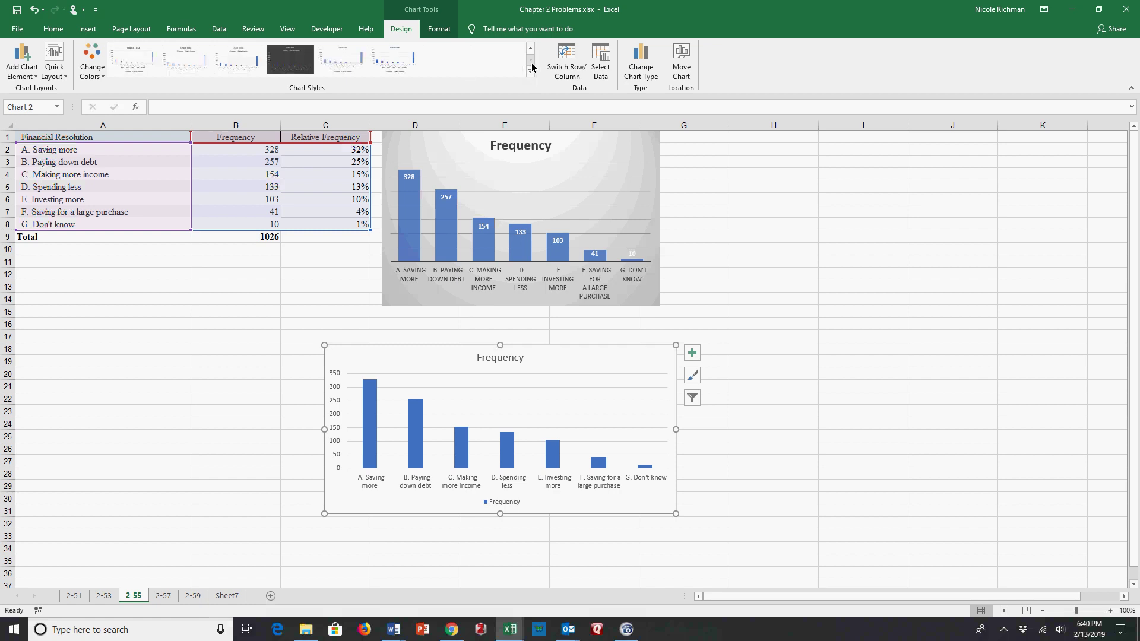
left_click(531, 71)
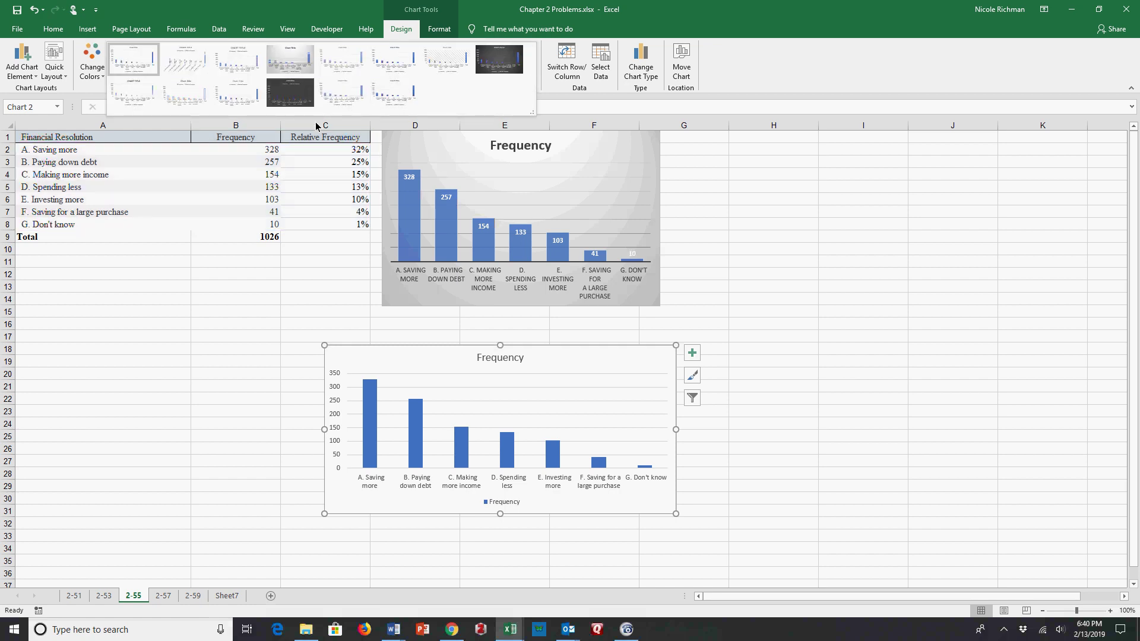
left_click(737, 422)
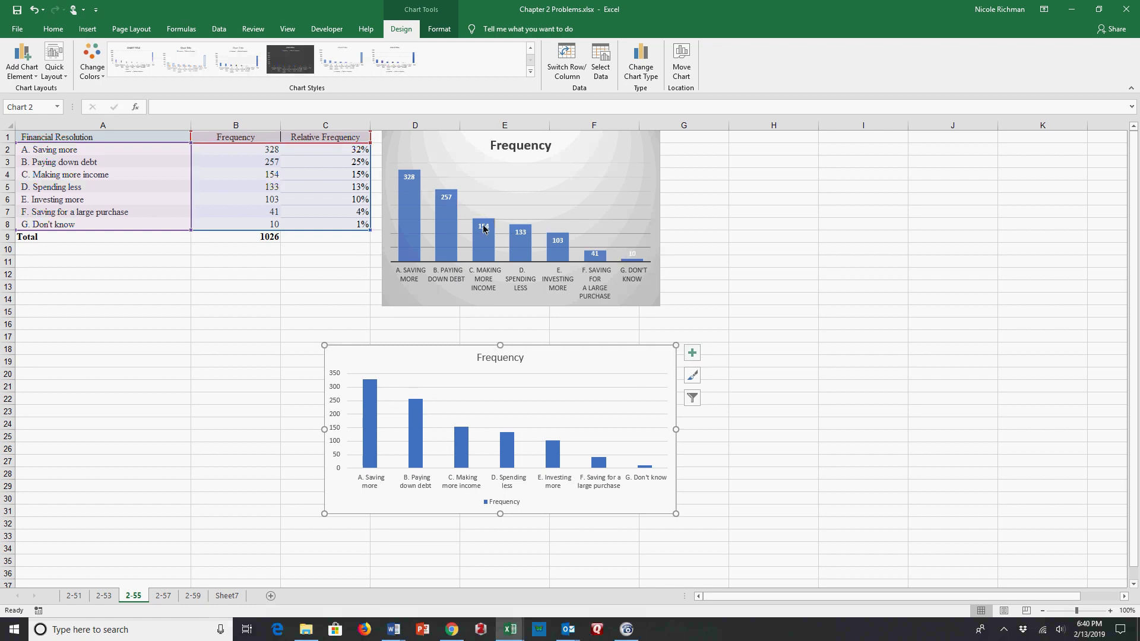
Show data labels on the new chart's columns and remove its legend
left_click(692, 354)
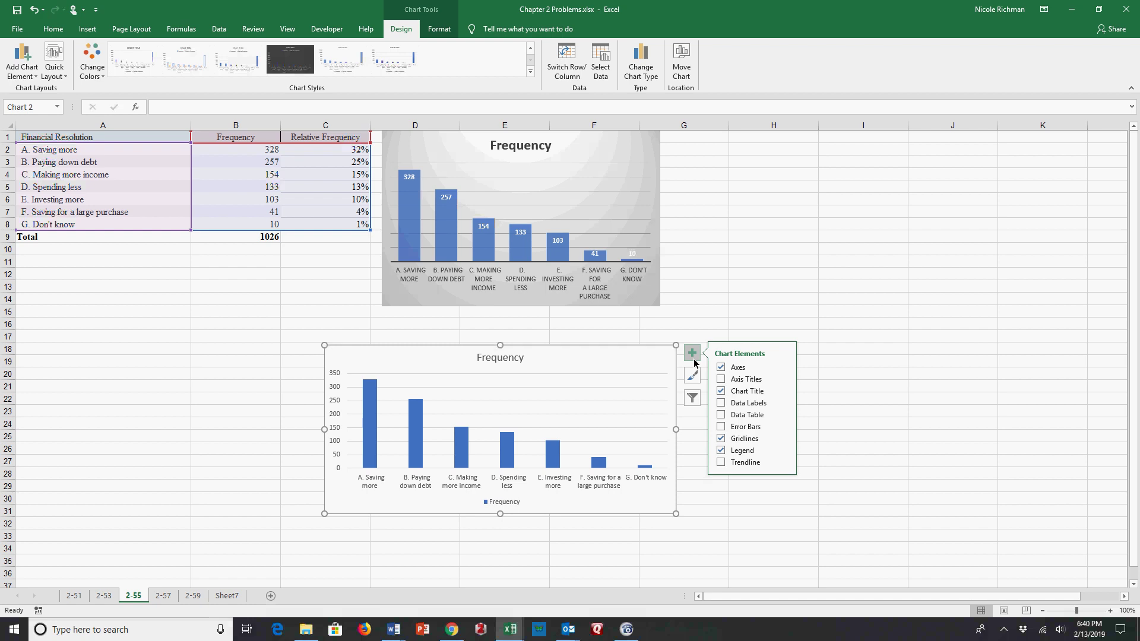
left_click(721, 403)
left_click(720, 452)
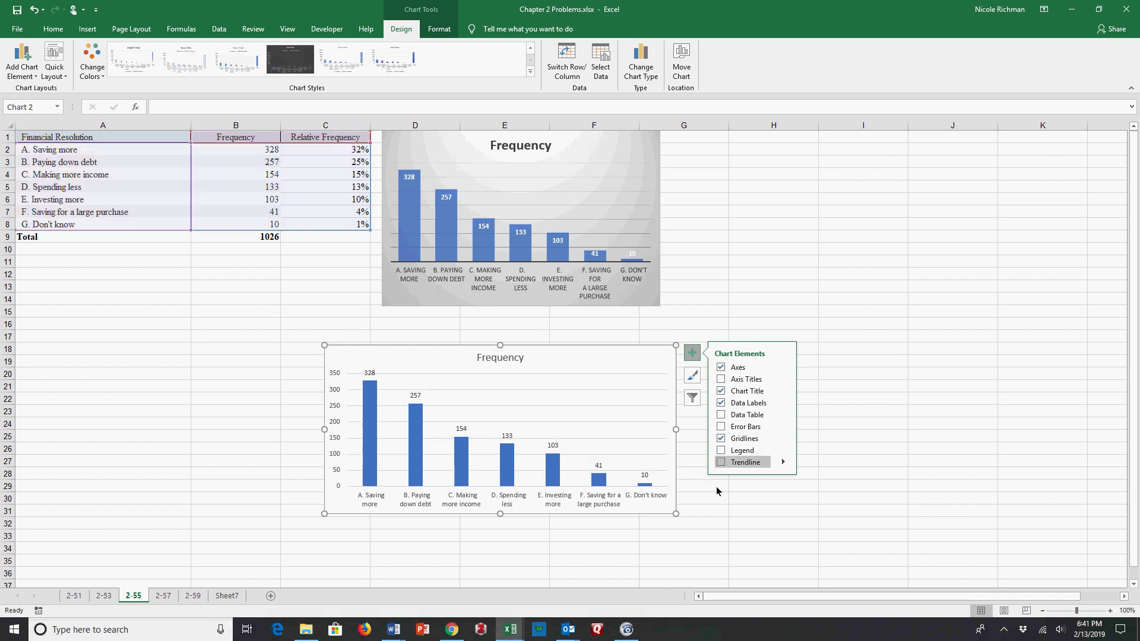
left_click(710, 537)
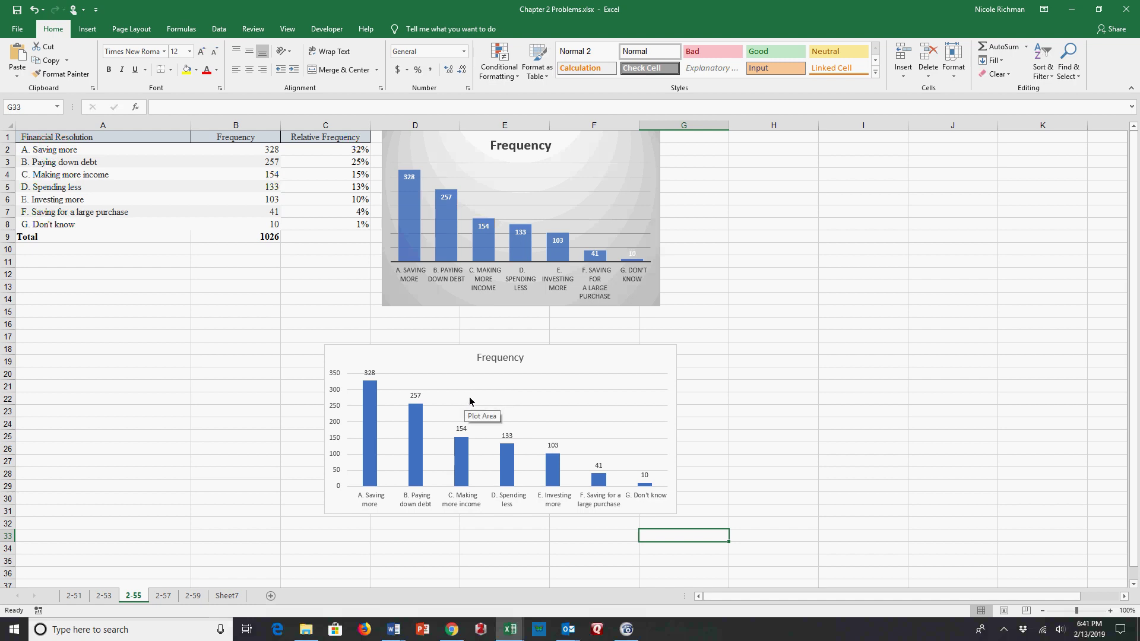
Examine the cumulative frequency formulas in E2 and E3 of the Attendance table on sheet 2-59
left_click(194, 596)
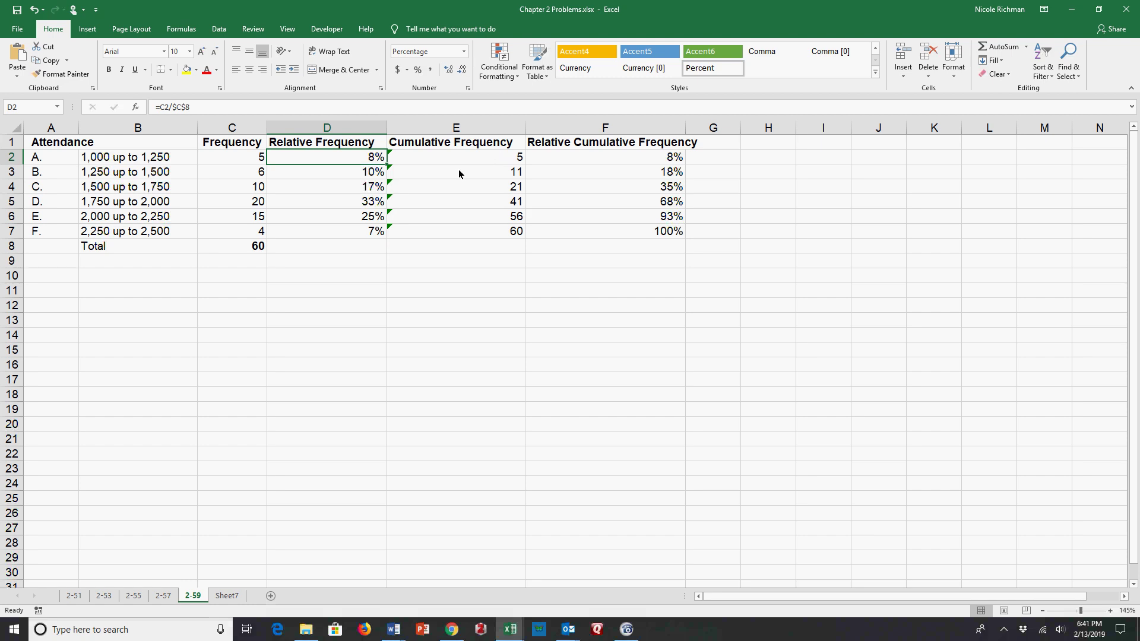
left_click(475, 160)
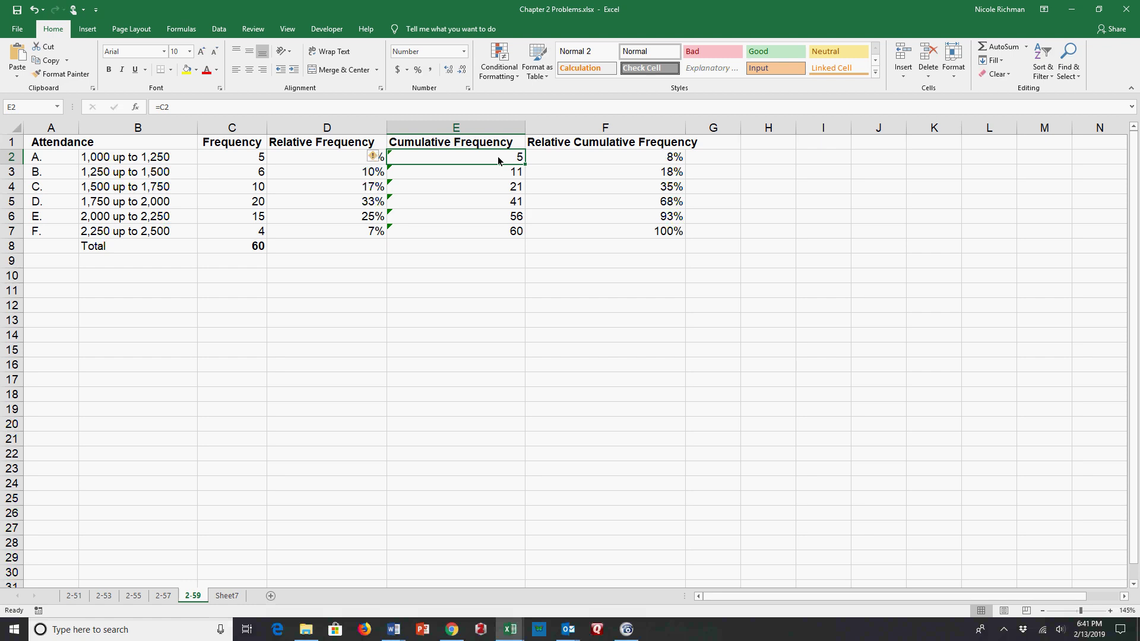
left_click(245, 157)
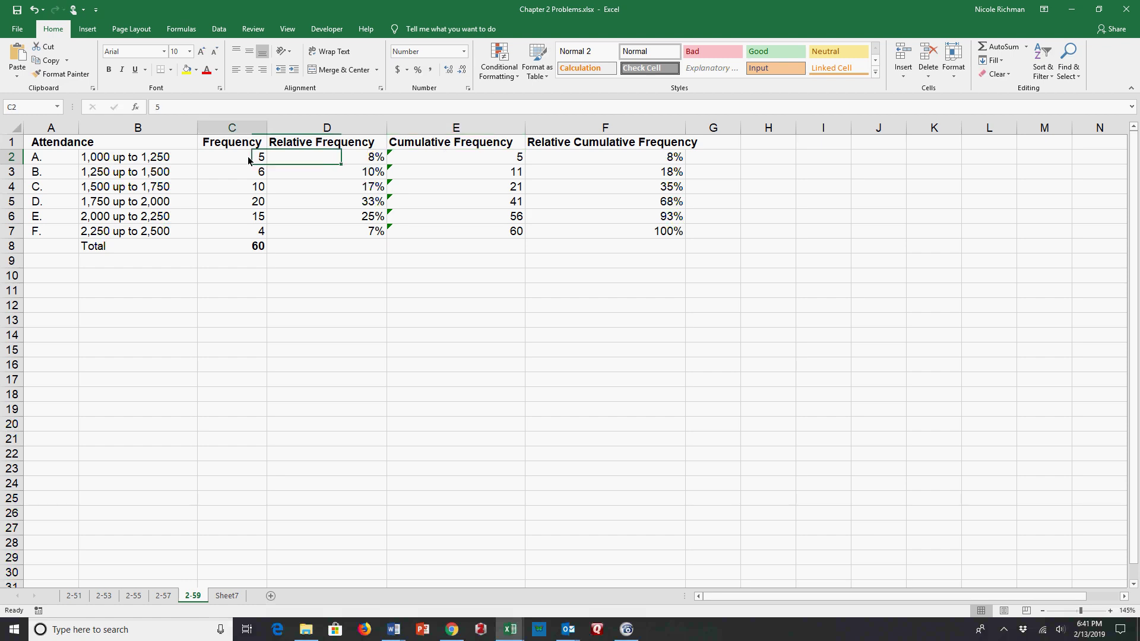
left_click(498, 162)
left_click(495, 172)
double_click(495, 177)
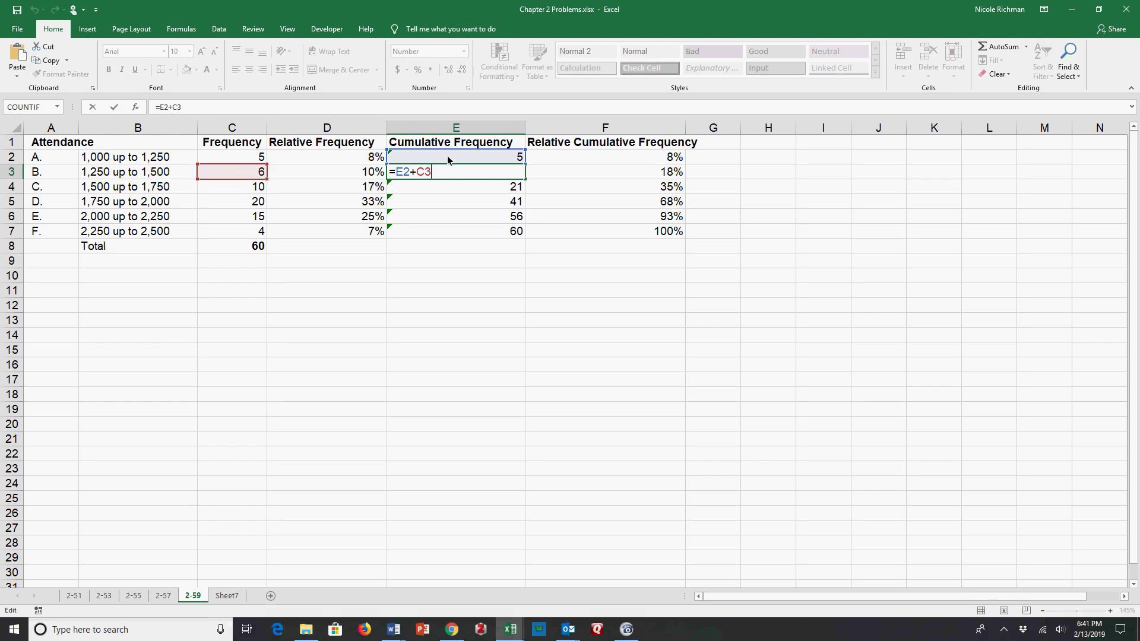
Fill the cumulative frequency formula =E2+C3 from E3 down to E7 and check the resulting formula in E7
left_click(463, 190)
left_click(471, 173)
left_click_drag(525, 179, 528, 238)
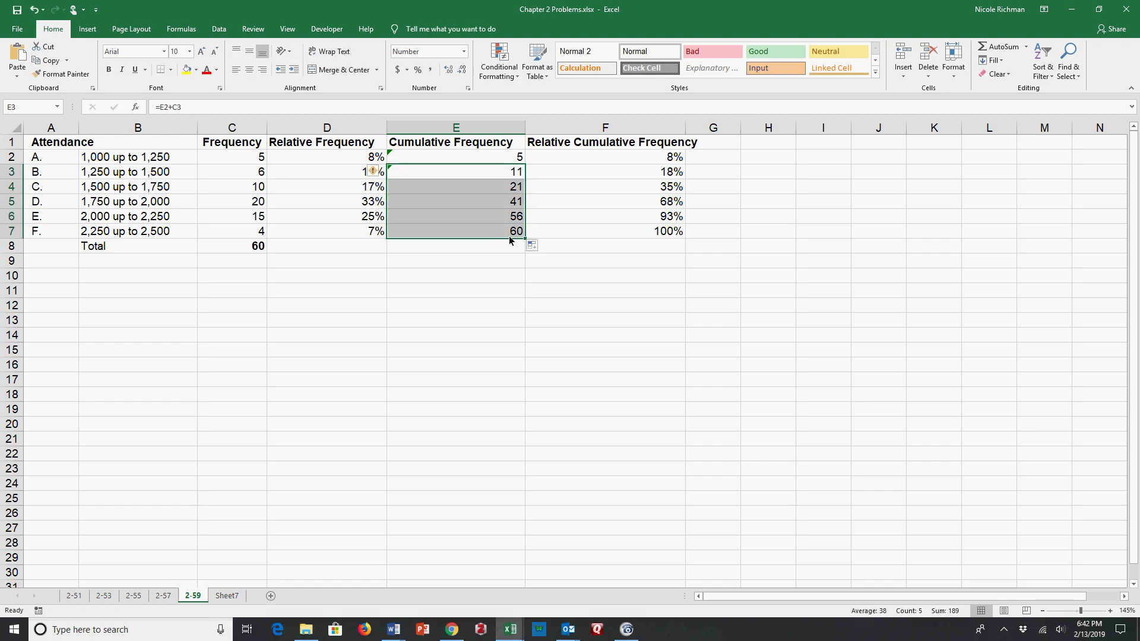
double_click(512, 239)
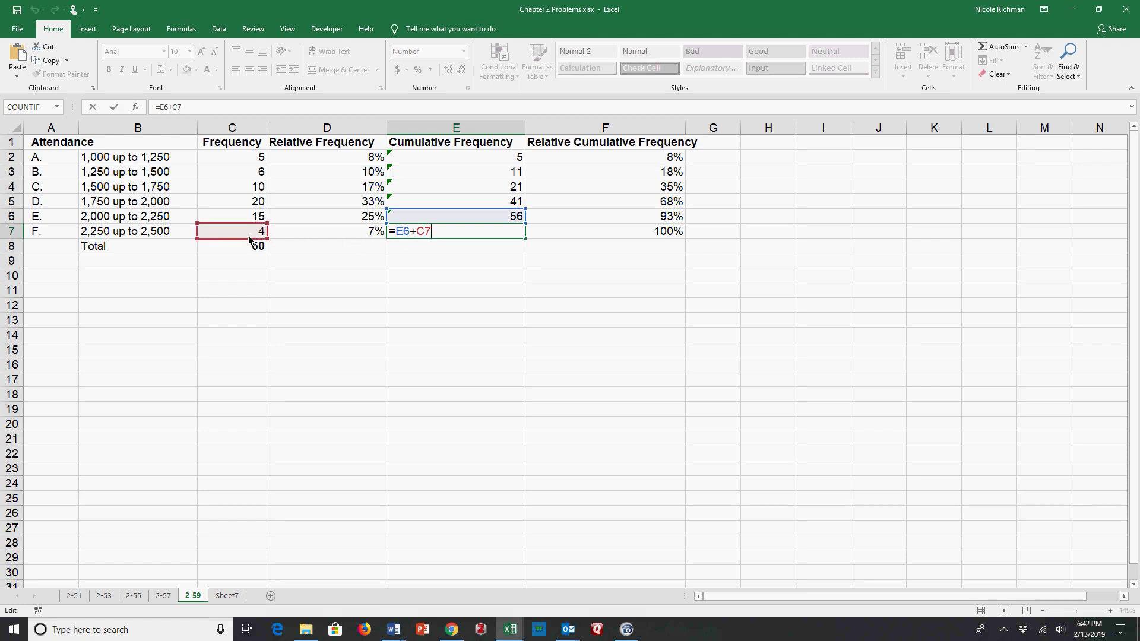
left_click(526, 263)
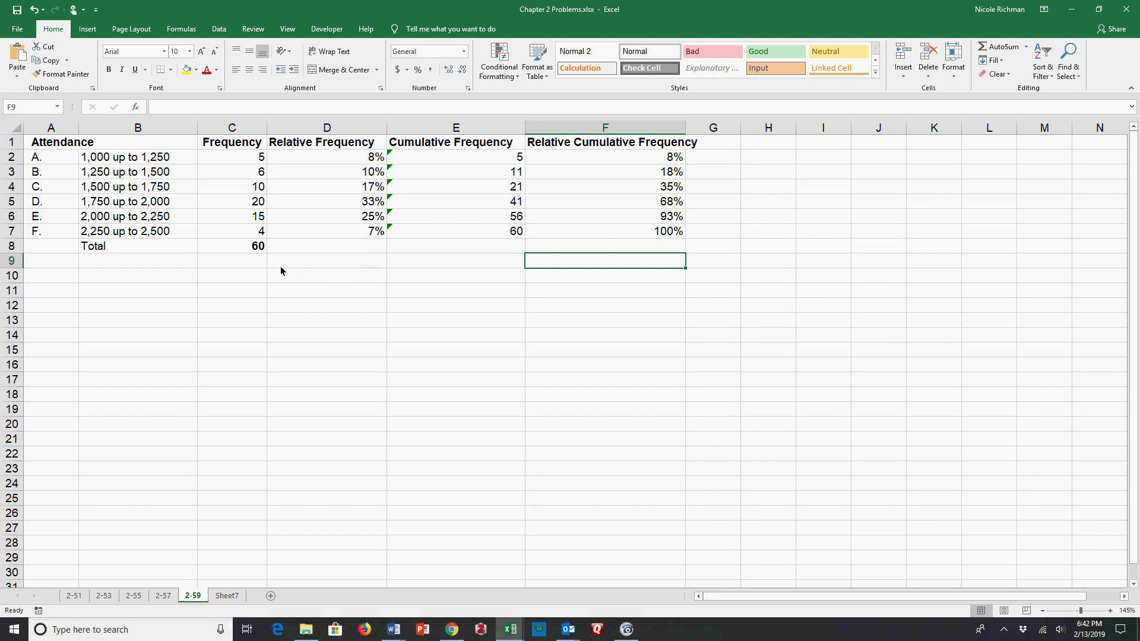
Examine the relative cumulative frequency formulas in F2 and F3 and the relative frequency of the 1,750 up to 2,000 class
double_click(662, 160)
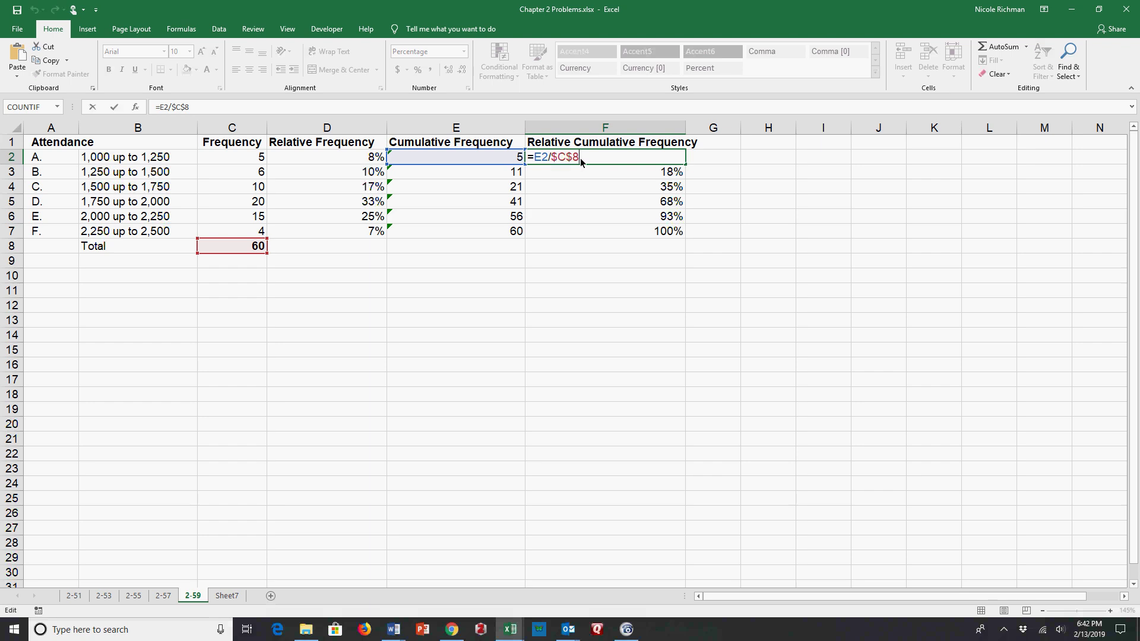
key("ctrl+Return")
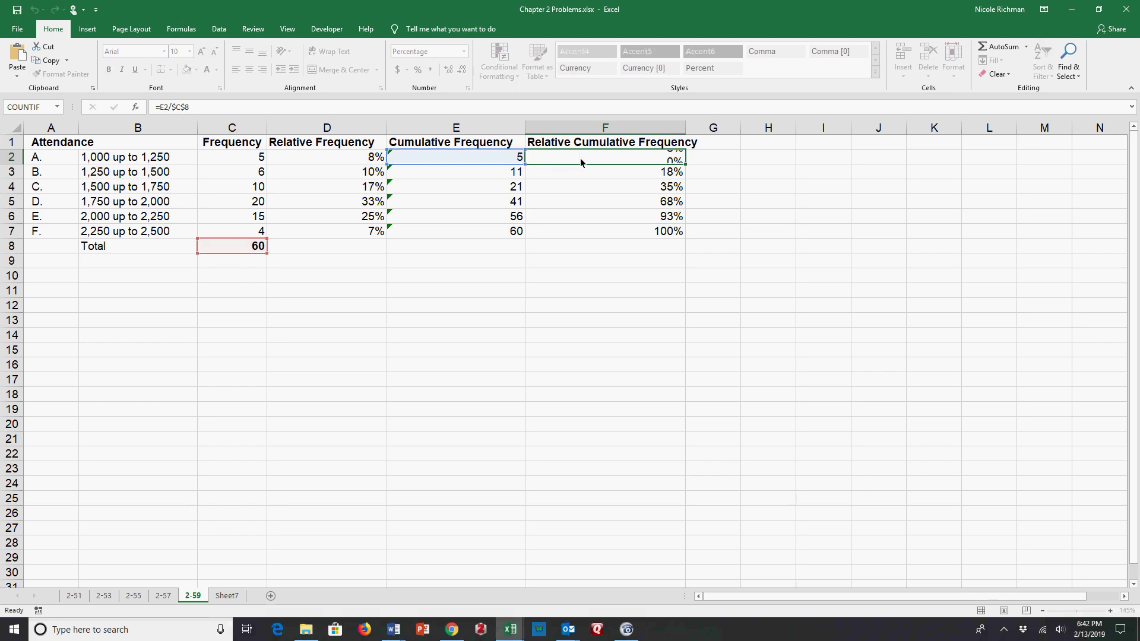
left_click(614, 167)
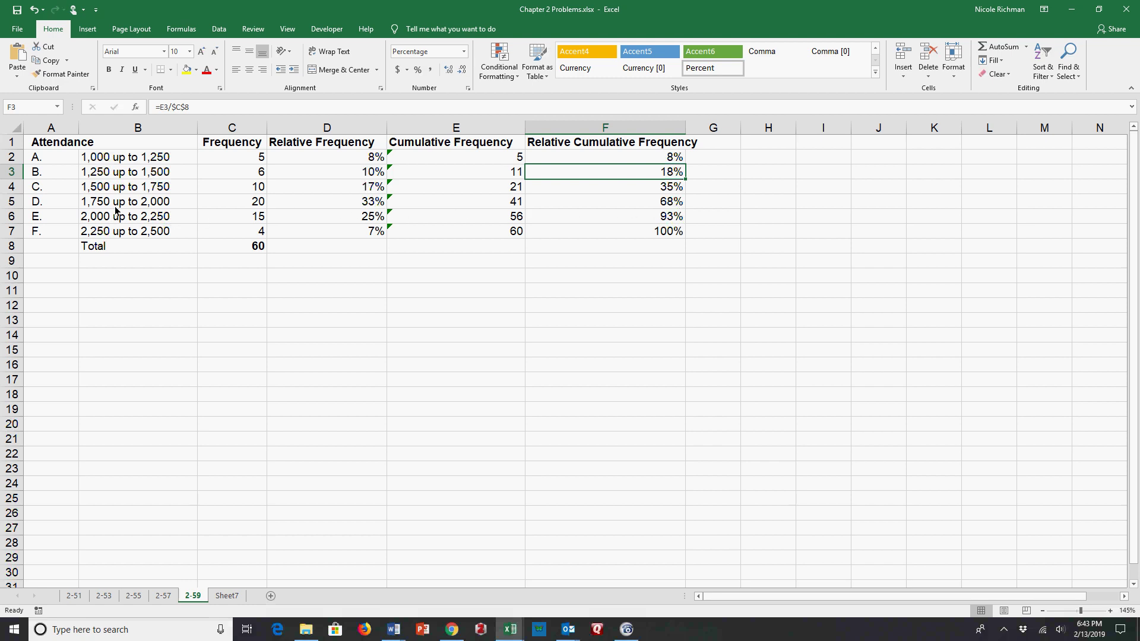
left_click(292, 208)
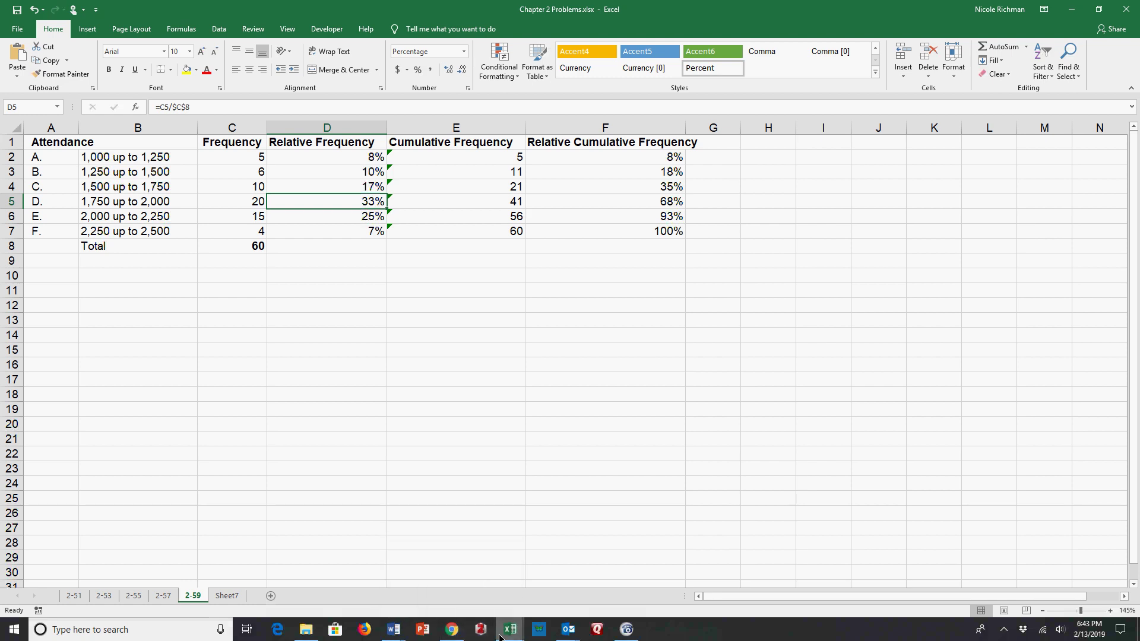
Switch to the Chapter 3 Example Formulas workbook and inspect the formula for Stock A's mean in B8
mouse_move(503, 638)
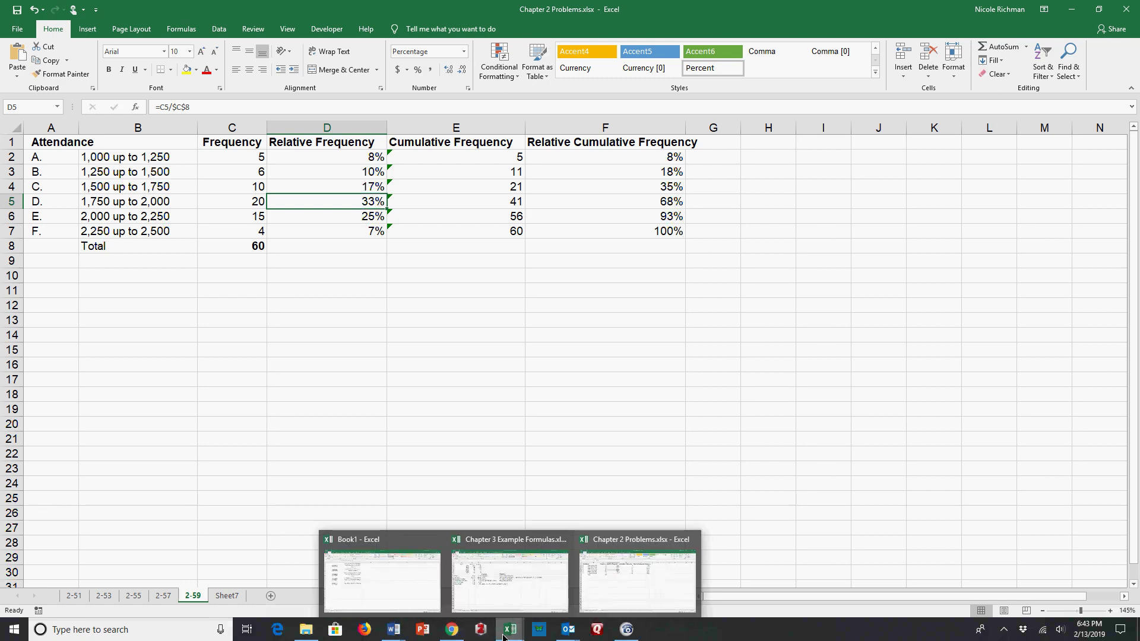
left_click(545, 587)
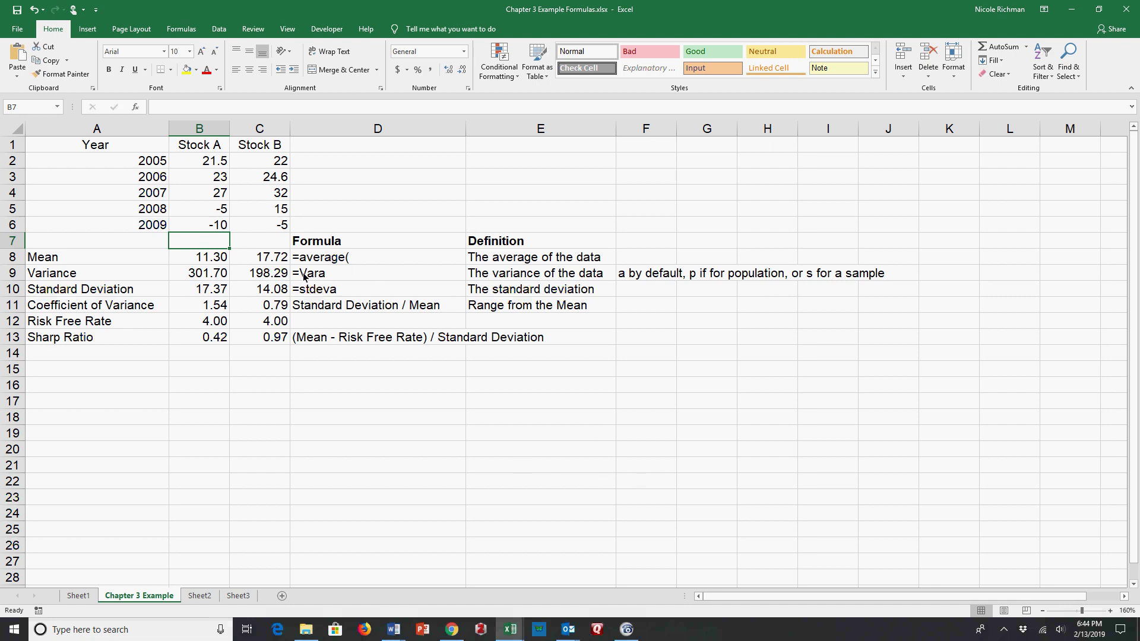
left_click(187, 256)
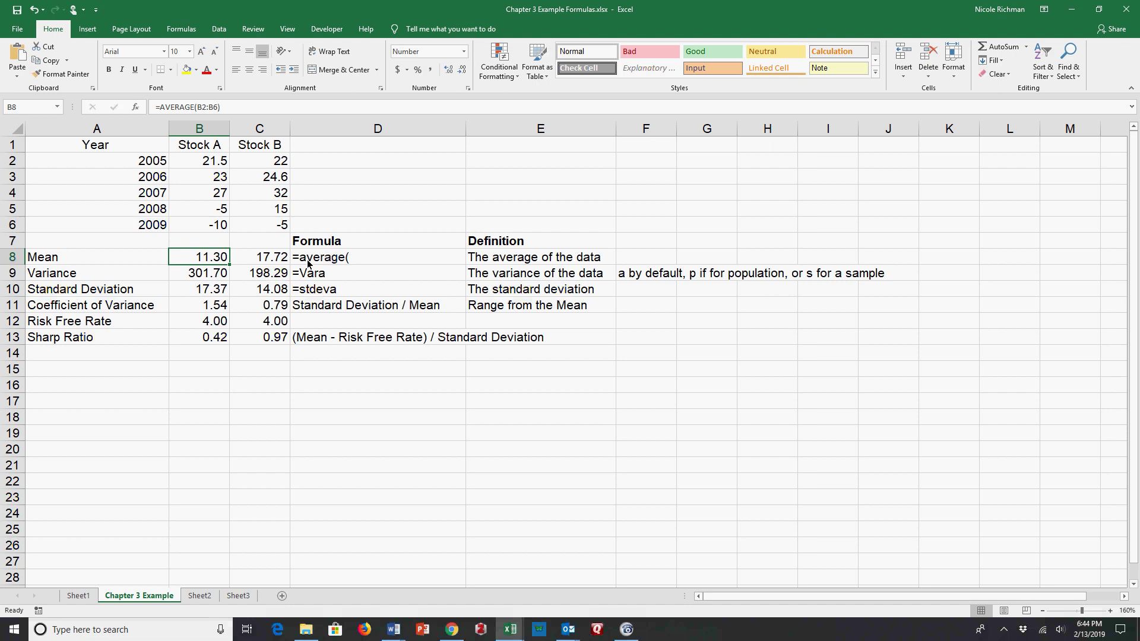
Examine the VARA formula behind Stock A's variance in B9 and the range it references
double_click(218, 274)
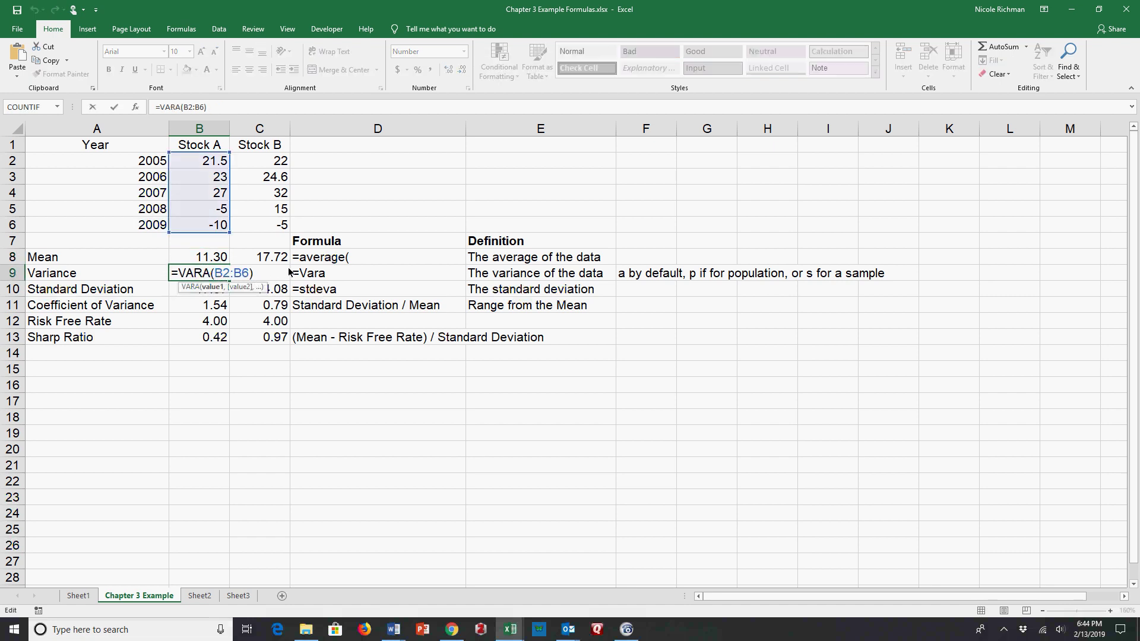
key("Return")
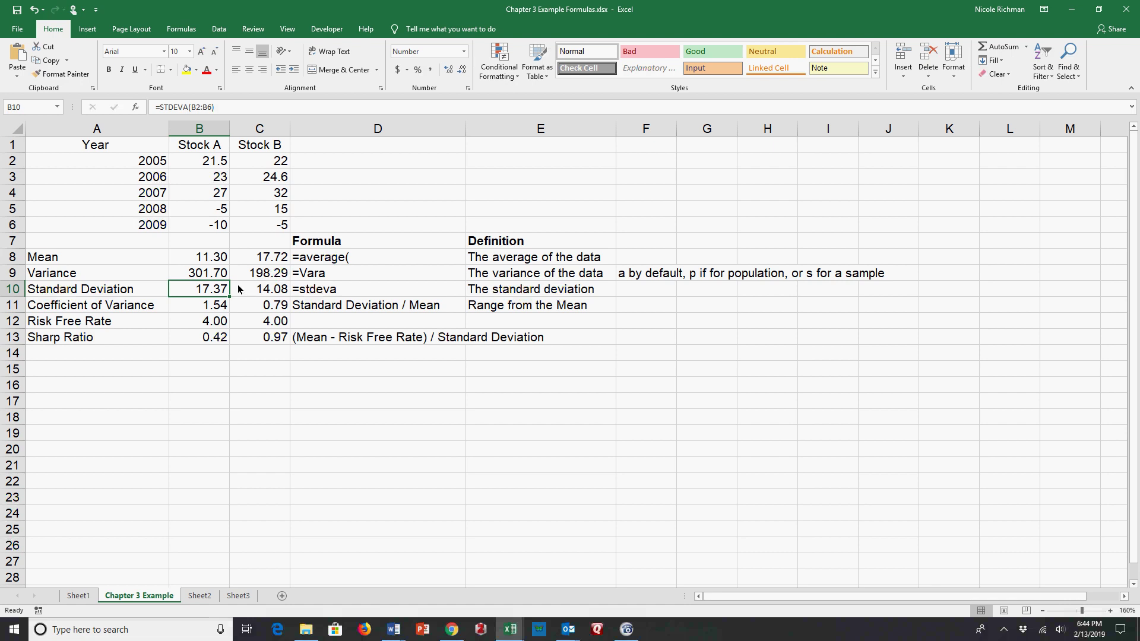
left_click(207, 274)
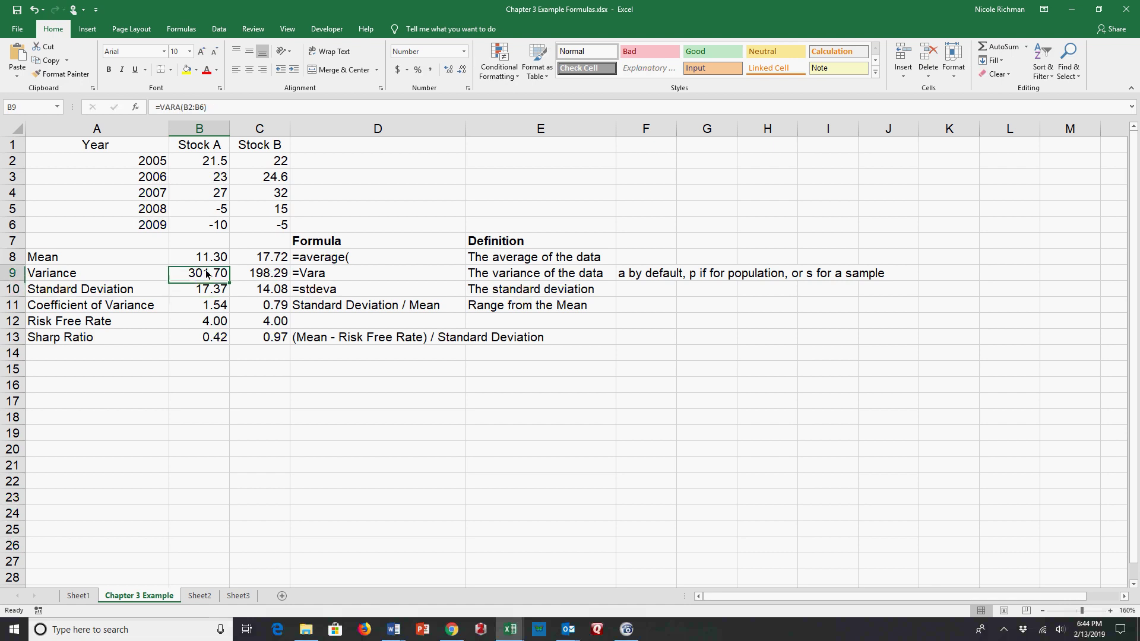
double_click(207, 274)
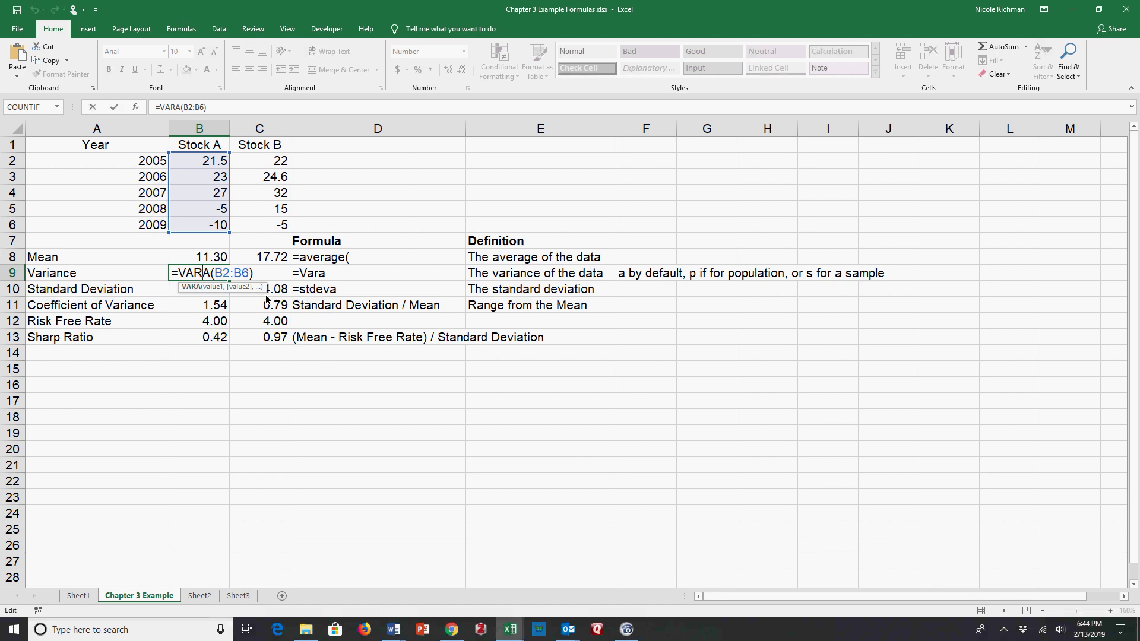
key("Right")
key("ctrl+Return")
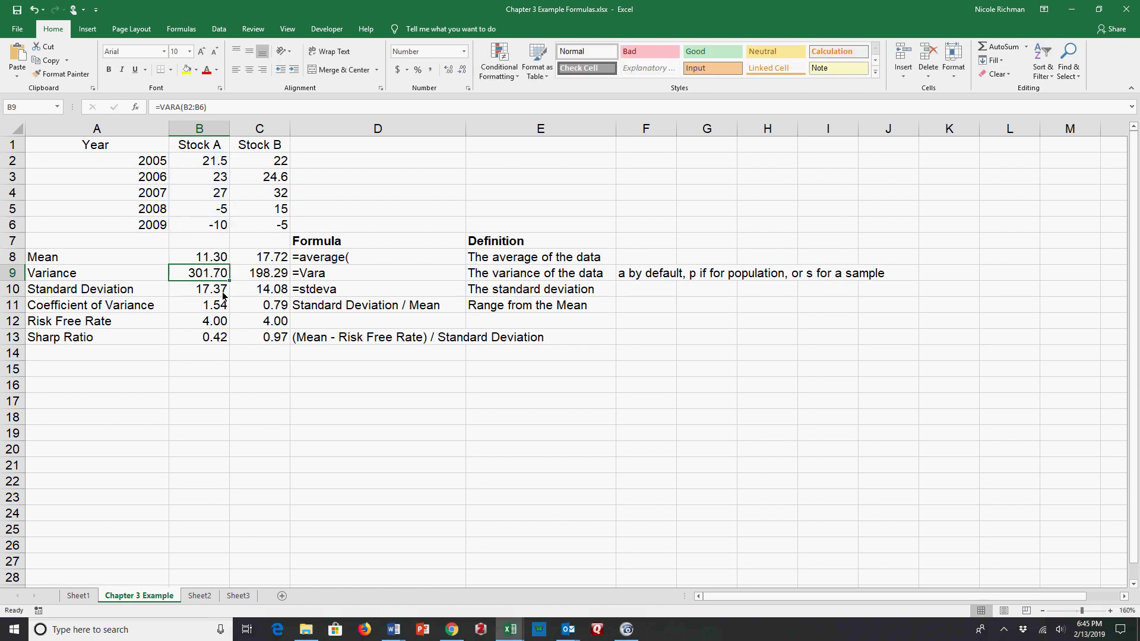
Inspect Stock A's standard deviation in B10 and compare it with the enlarged Standard Deviation.jpg bell curve in Paint, ending back in Excel
left_click(217, 295)
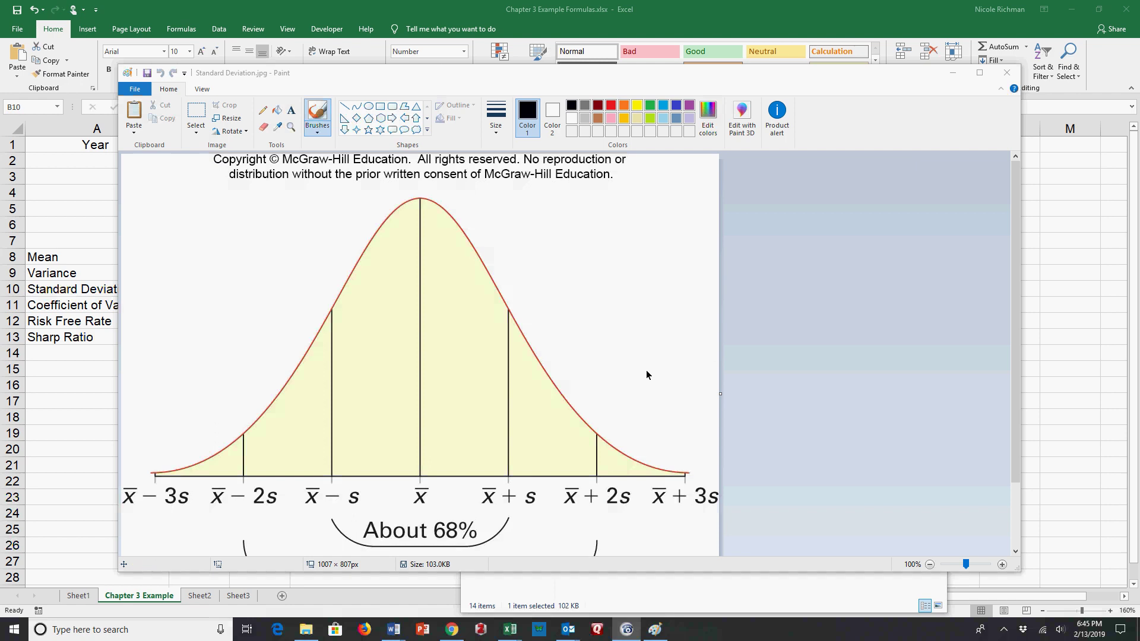
left_click_drag(1017, 571, 1067, 619)
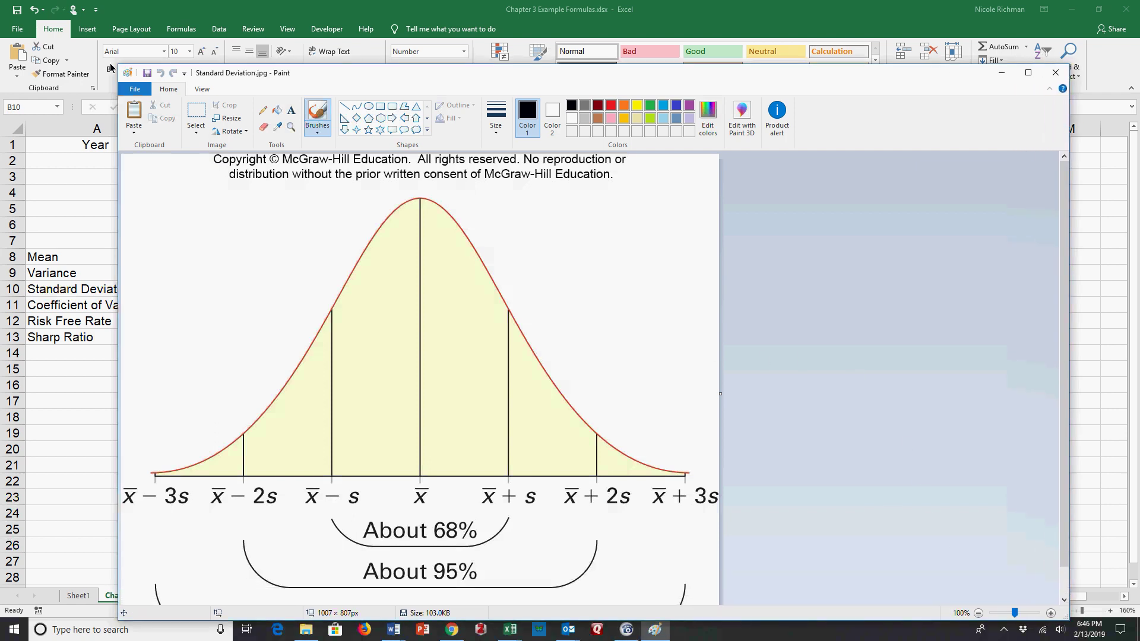
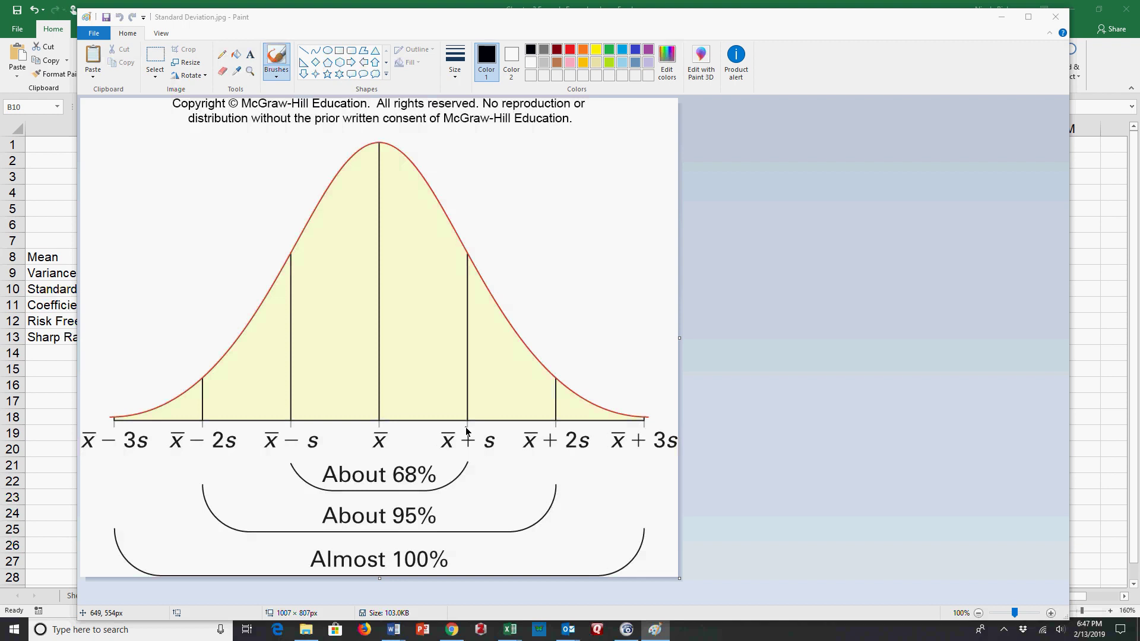
key("alt+Tab")
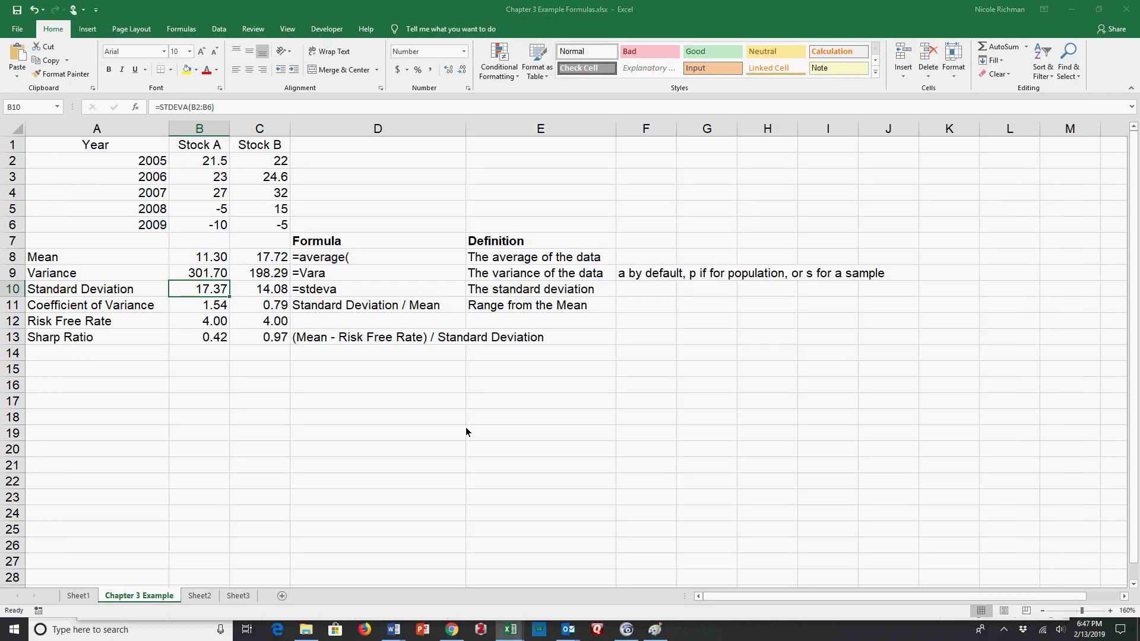
key("alt+Tab")
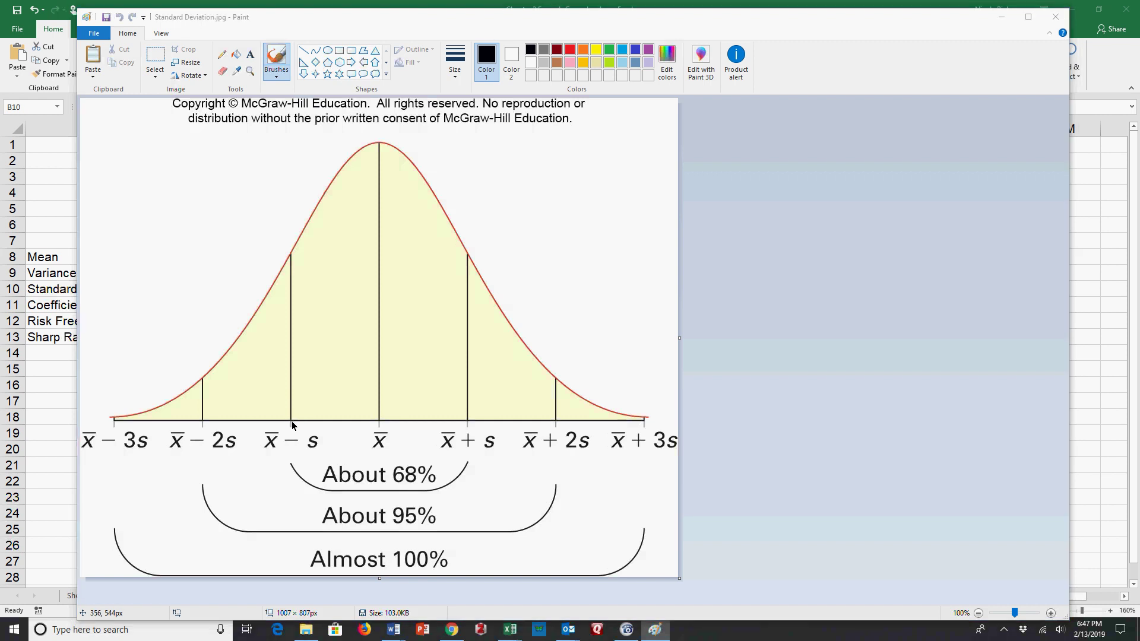
key("alt+Tab")
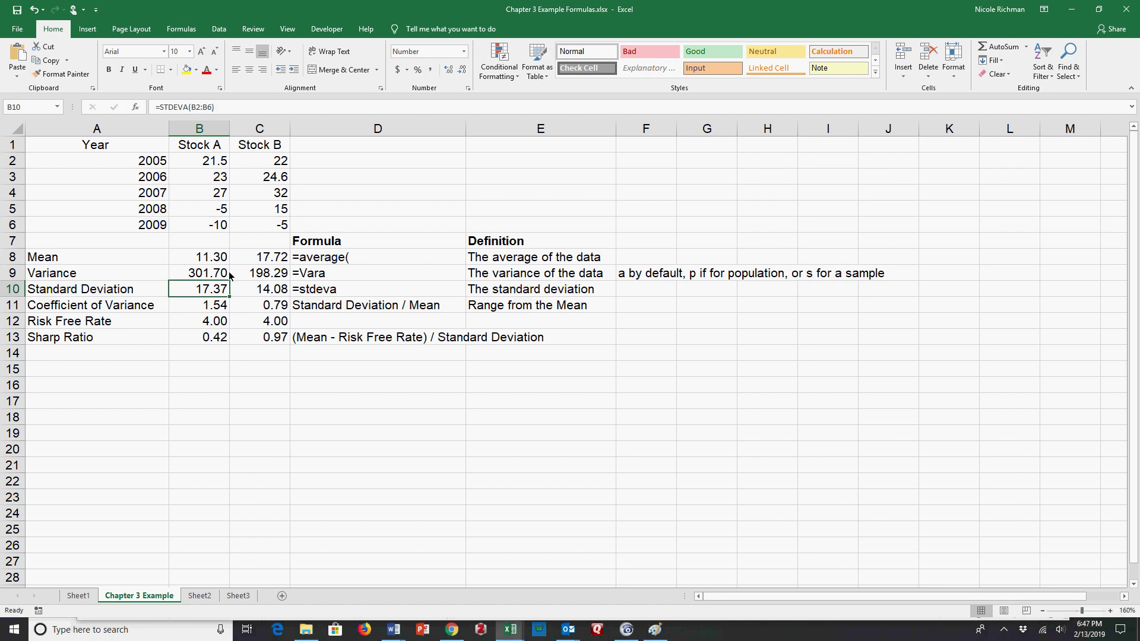
key("alt+Tab")
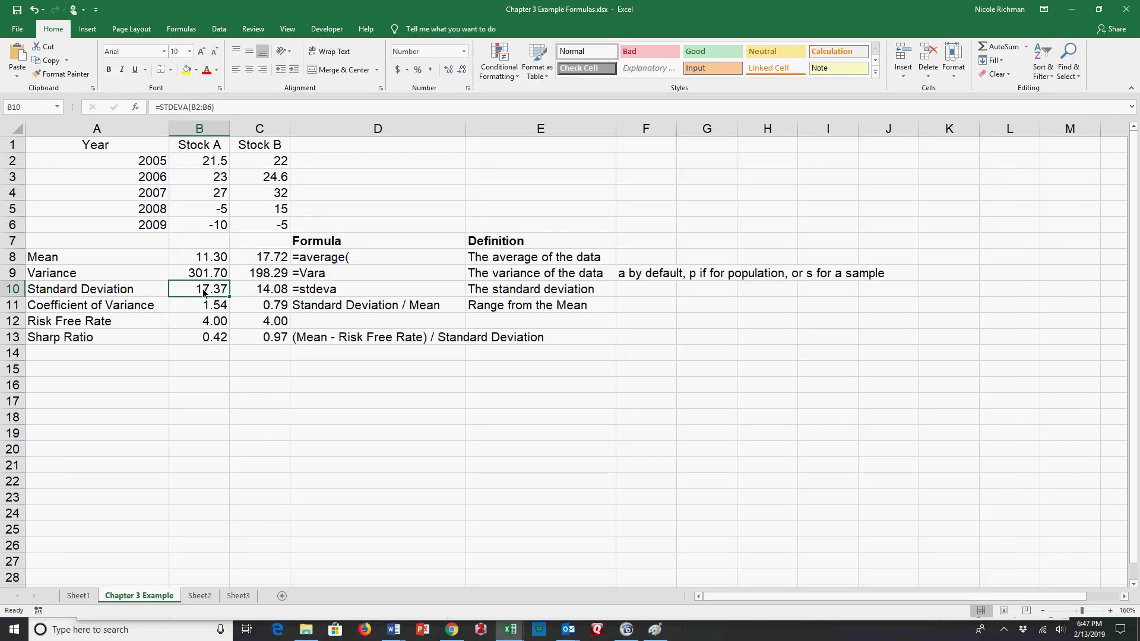
Examine Stock A's coefficient of variance formula in B11 and its written definition in D11
left_click(203, 310)
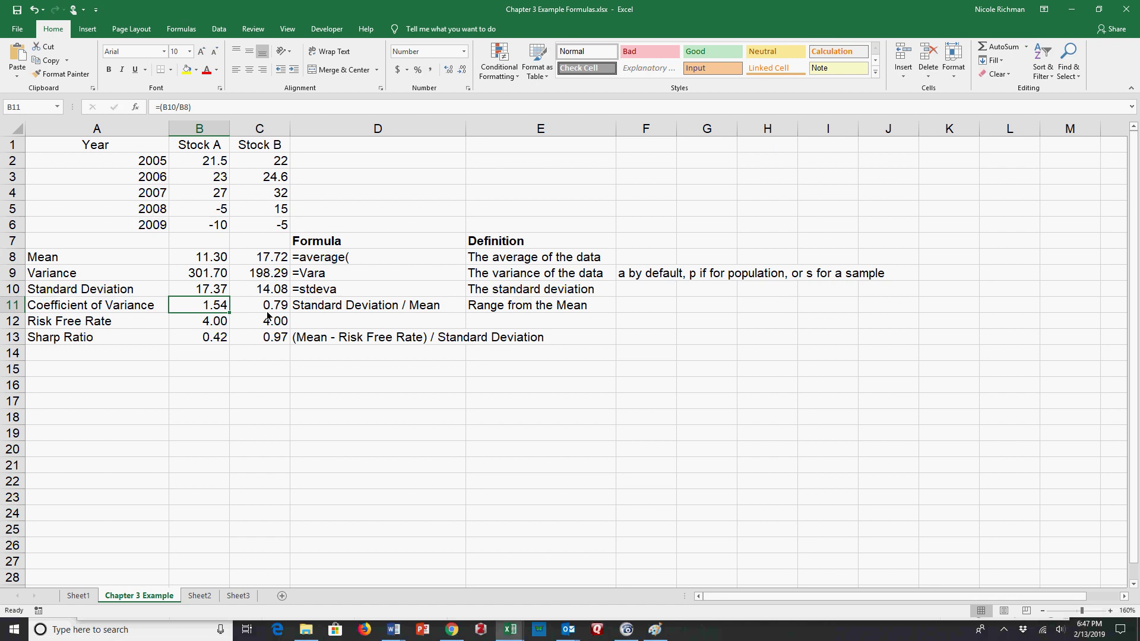
left_click(318, 306)
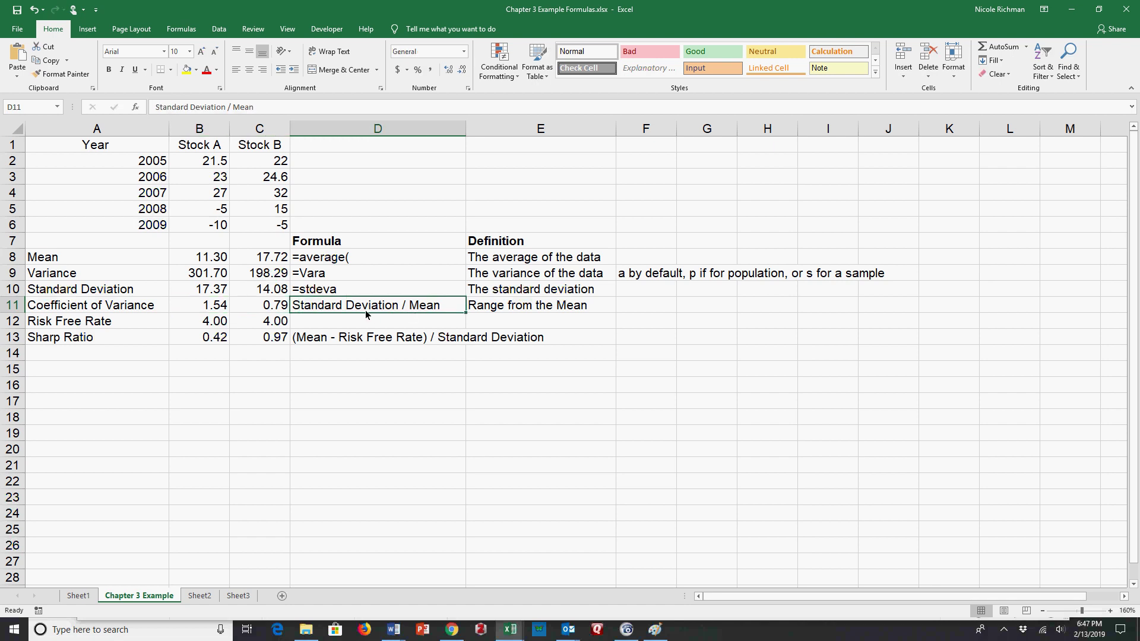
double_click(219, 309)
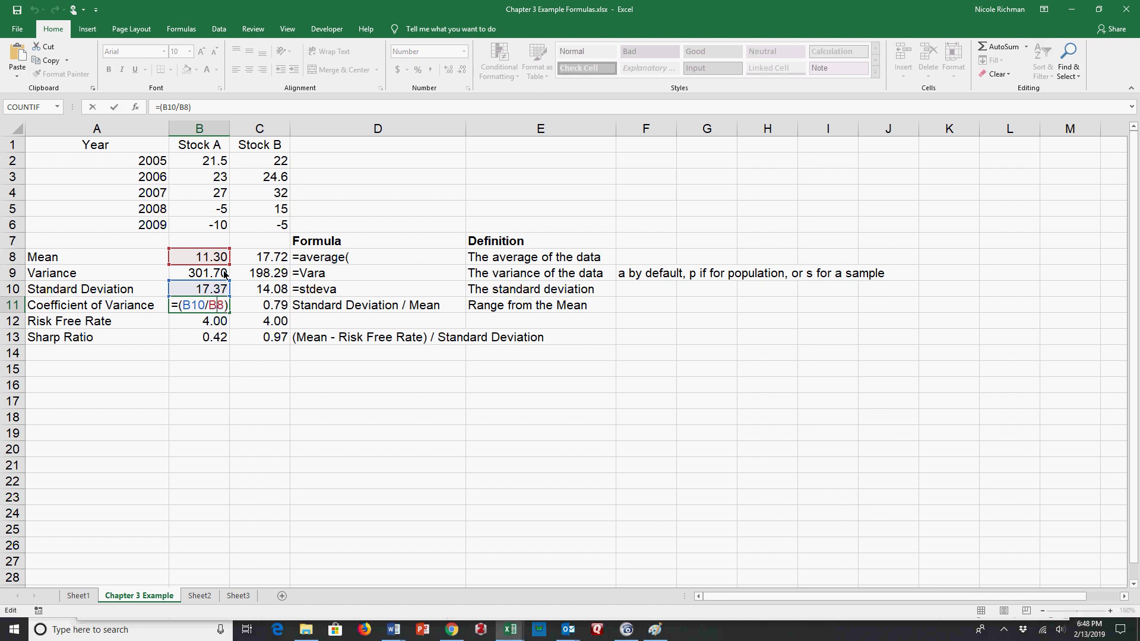
key("Return")
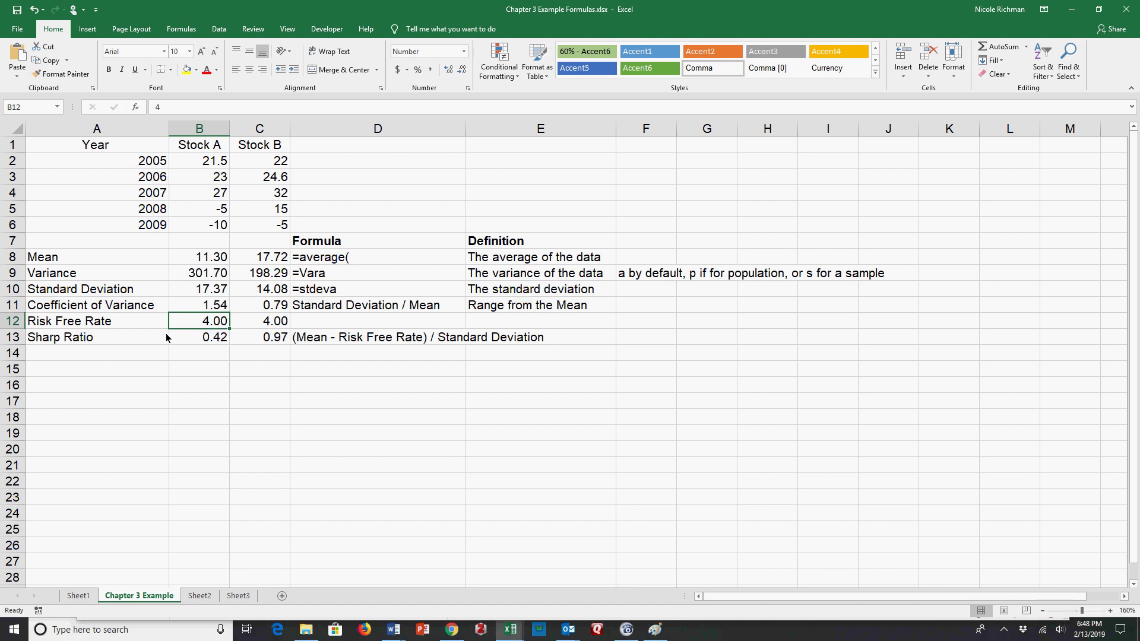
Examine the Sharp Ratio formula for Stock A in B13 and the cells it references
left_click(187, 343)
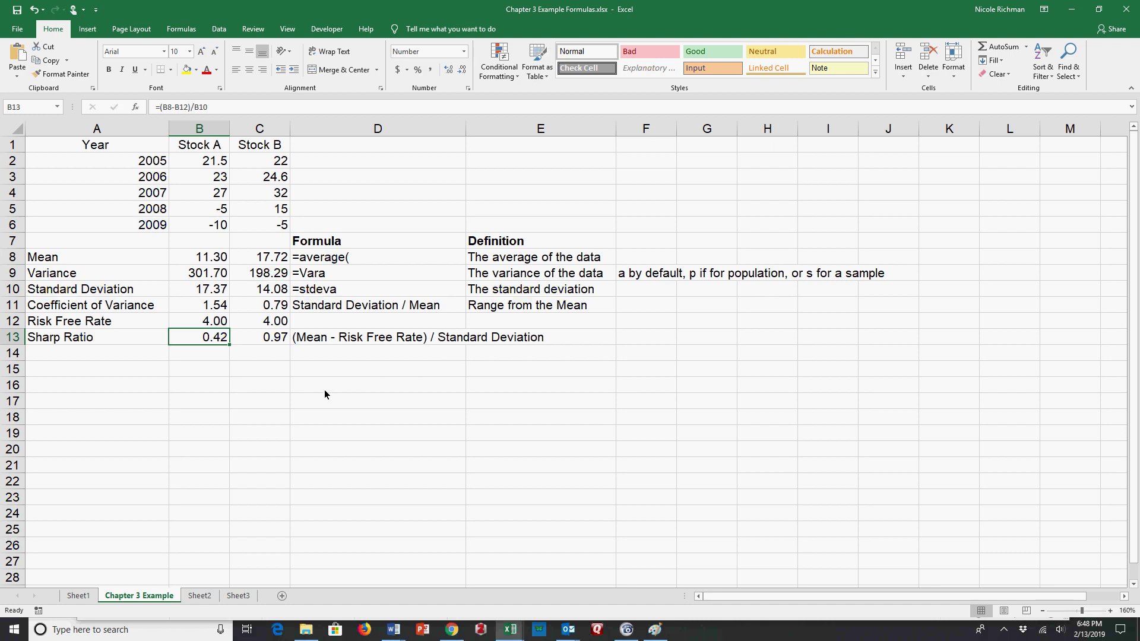
double_click(215, 339)
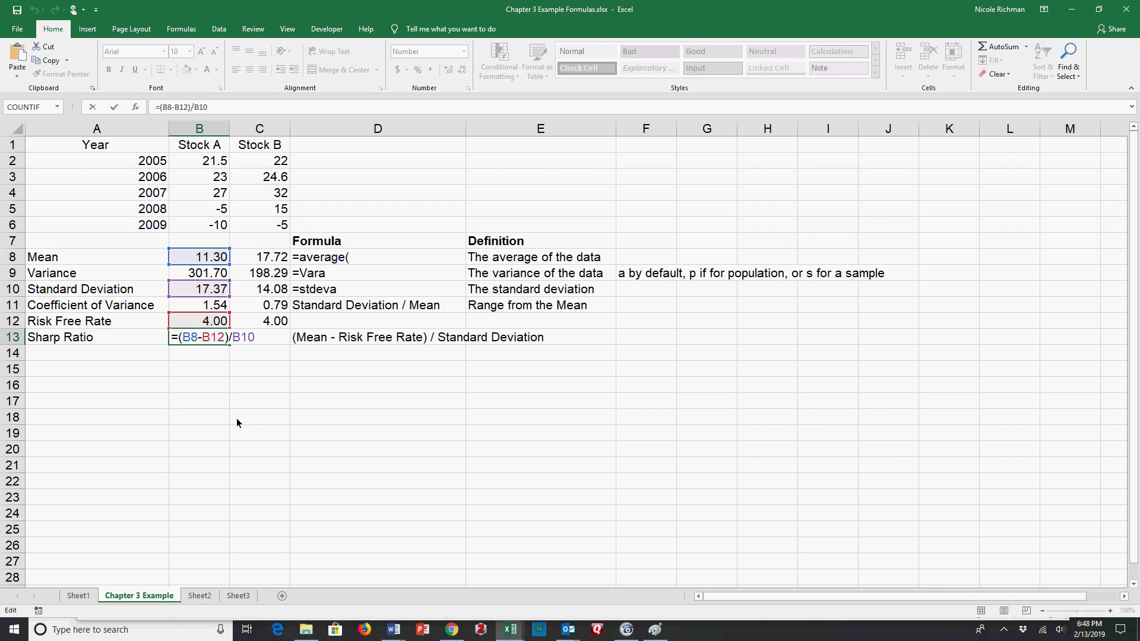
key("Return")
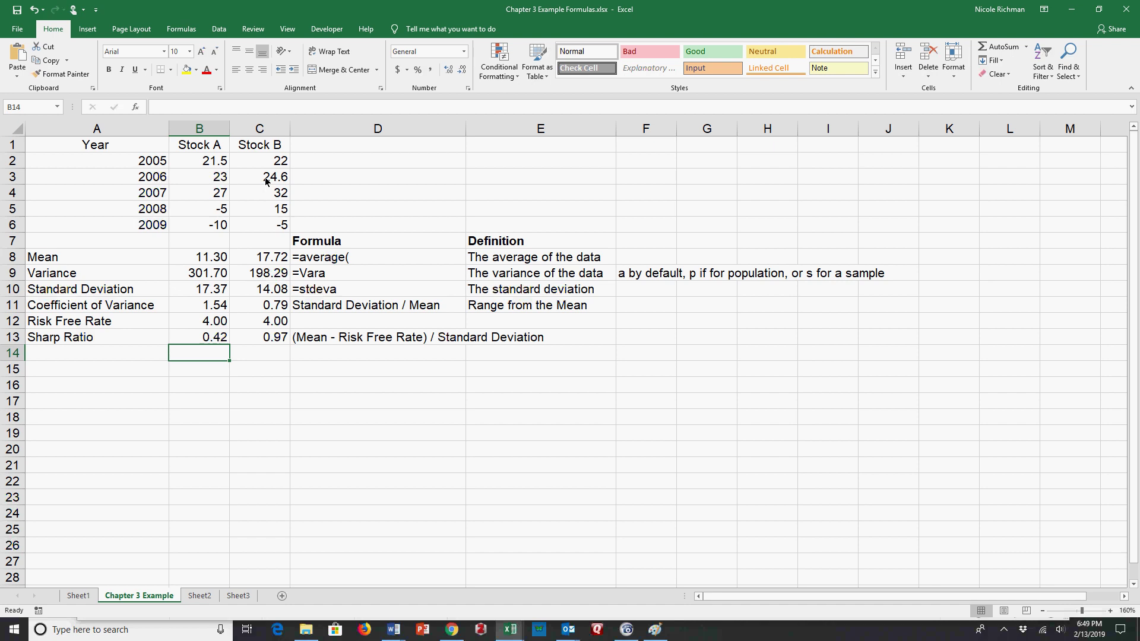
Check the formulas for Stock B's variance in C9 and mean in C8
left_click(282, 274)
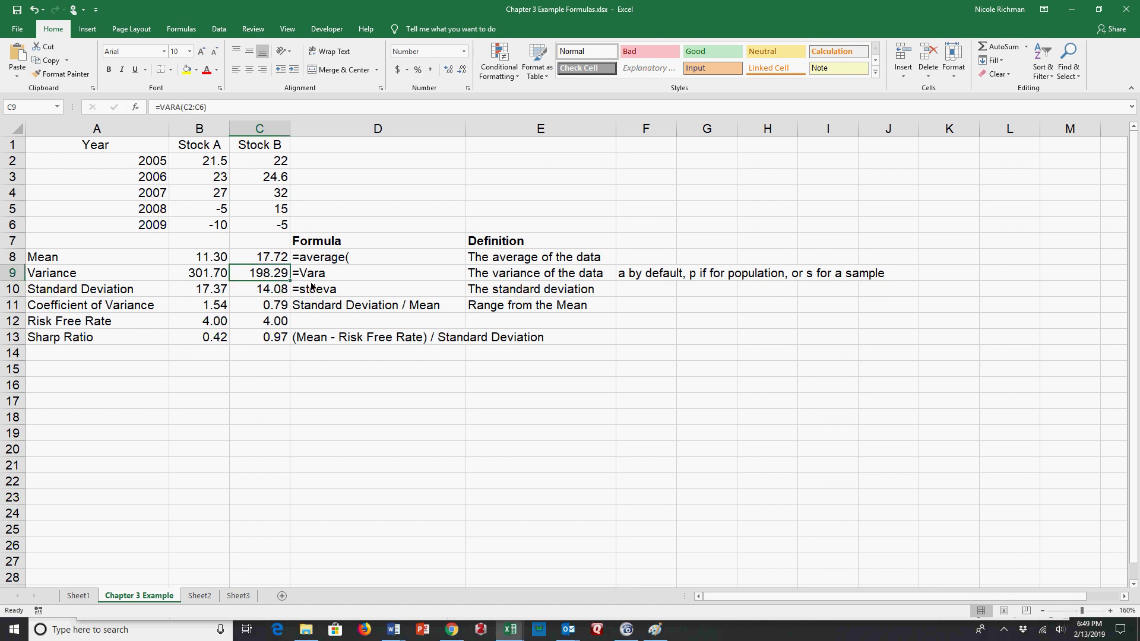
left_click(286, 263)
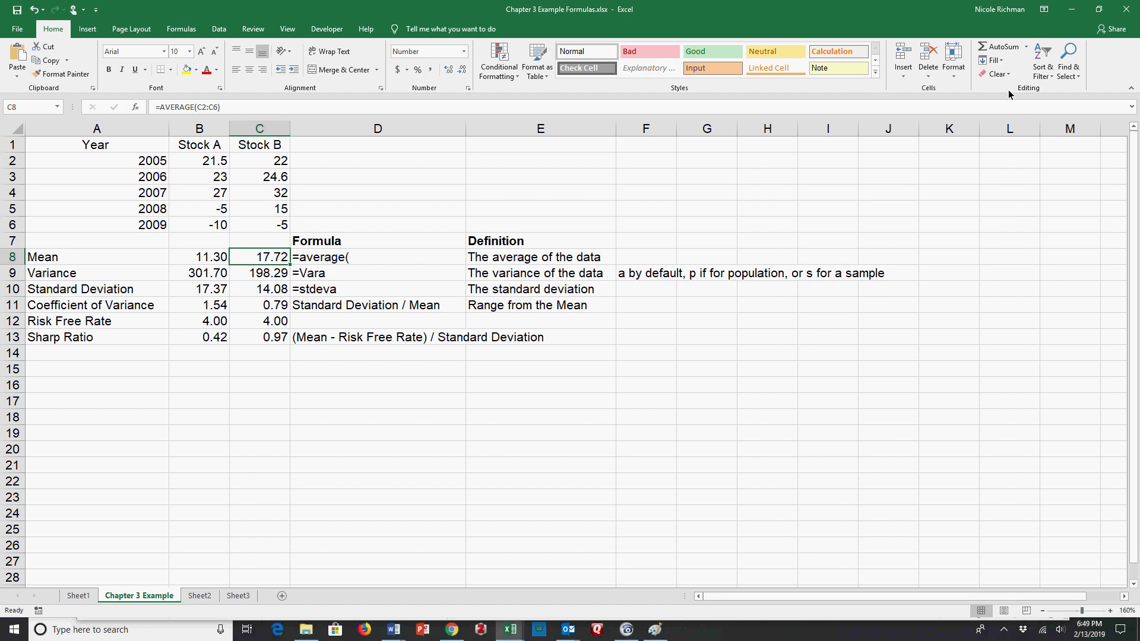
key("F10")
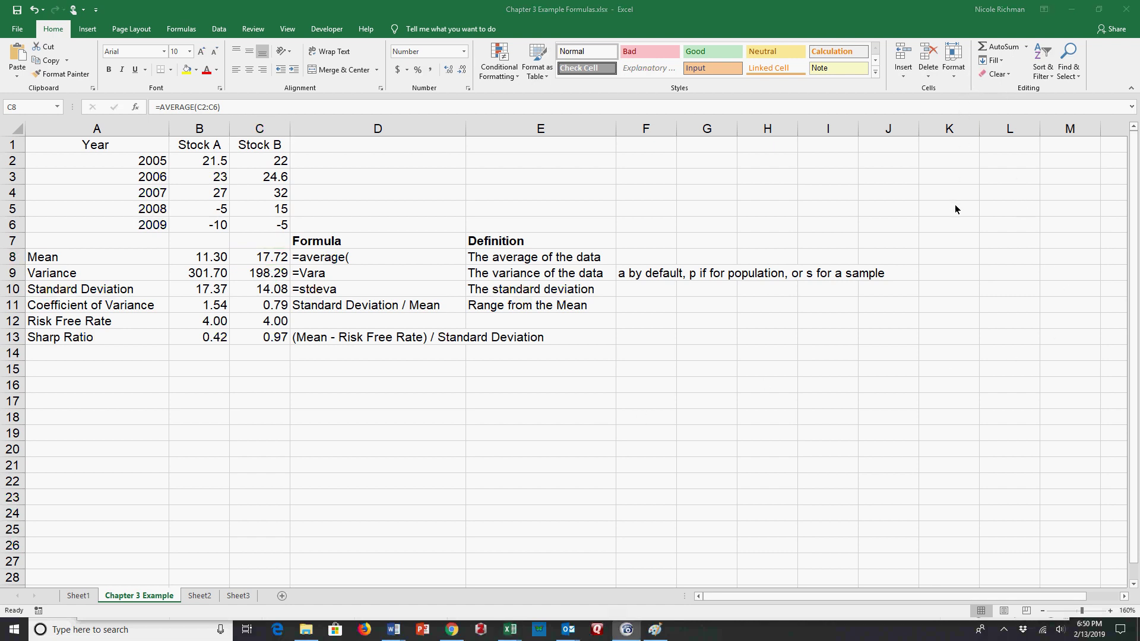